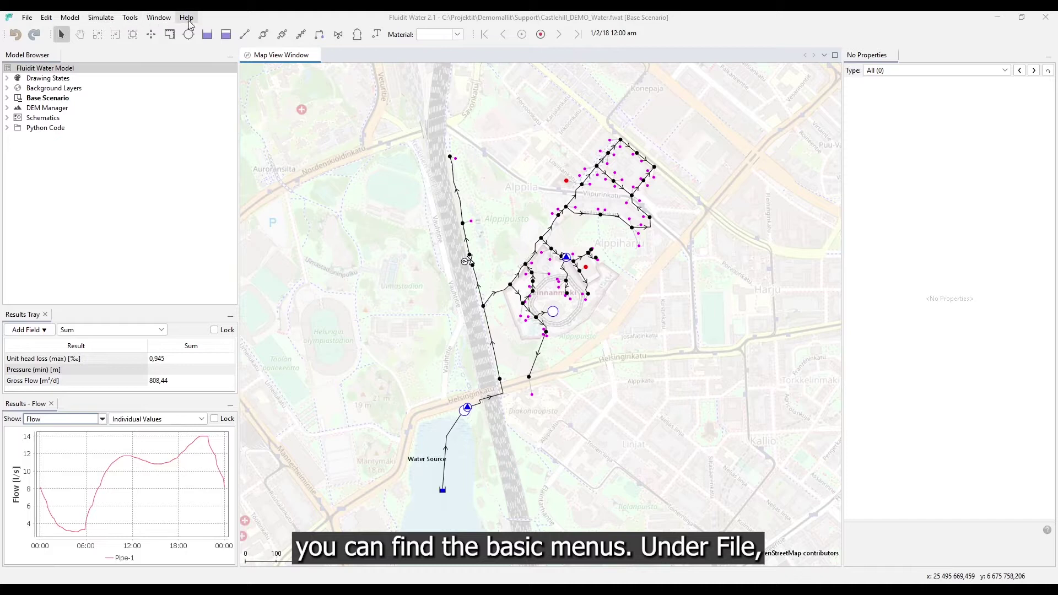
# Browse the File, Edit, Model, Simulate, Tools, Window and Help menus, then close them.
pyautogui.click(27, 18)
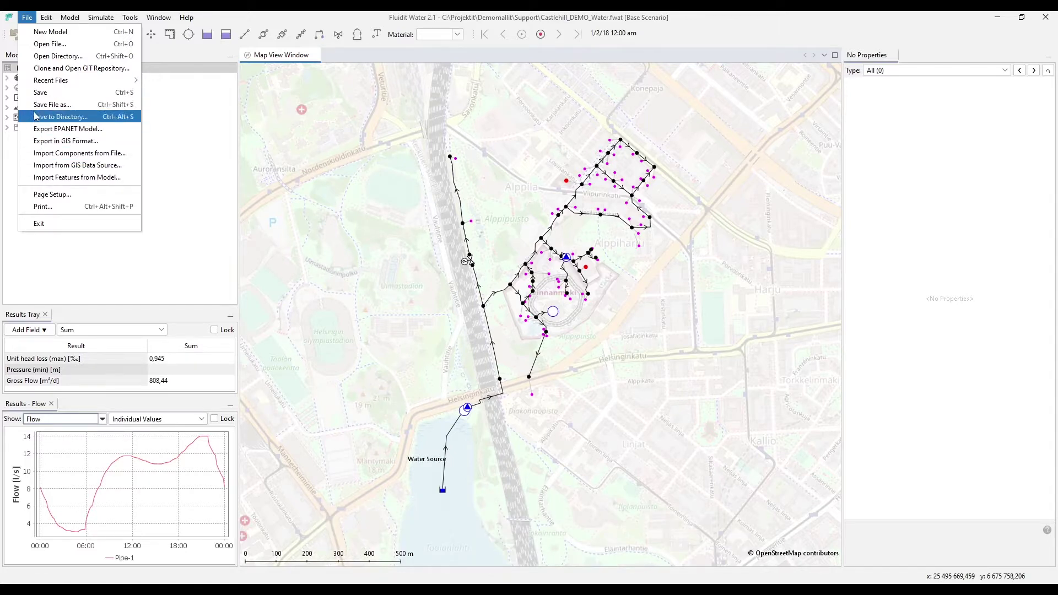
pyautogui.moveTo(45, 19)
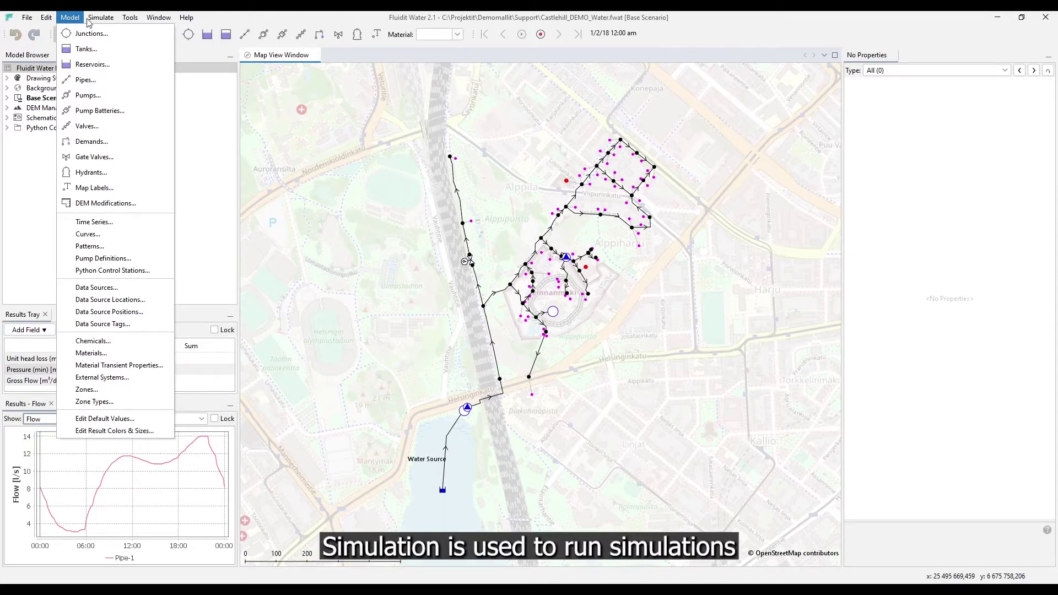
pyautogui.moveTo(102, 21)
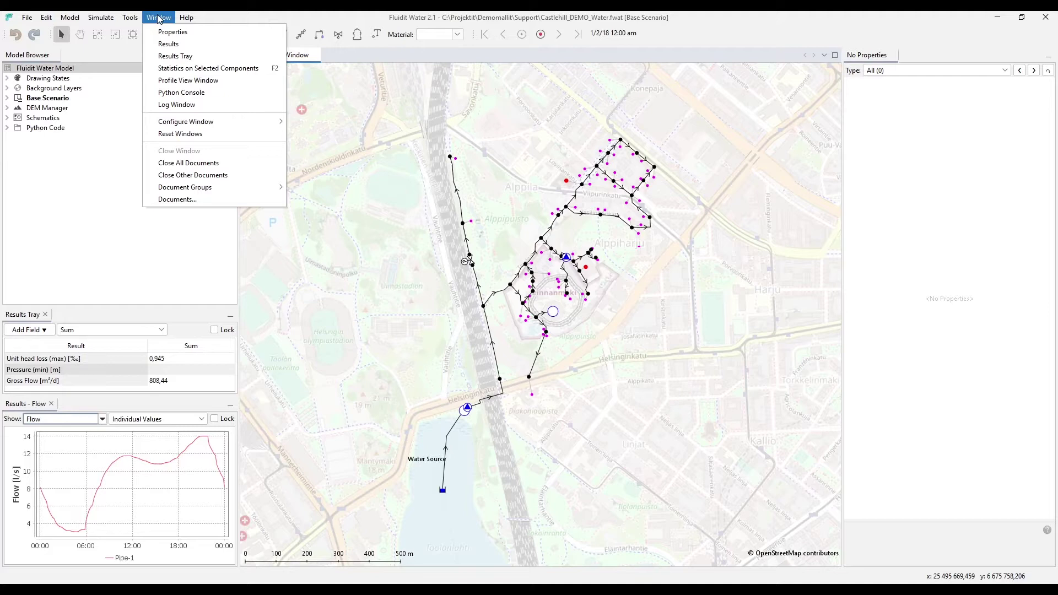
pyautogui.click(189, 19)
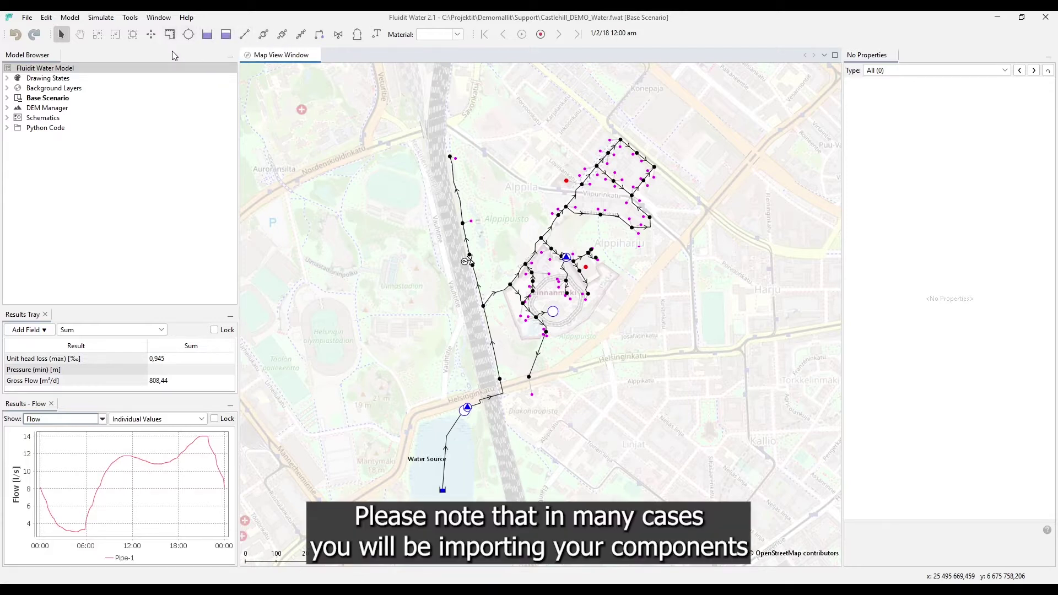
pyautogui.click(26, 18)
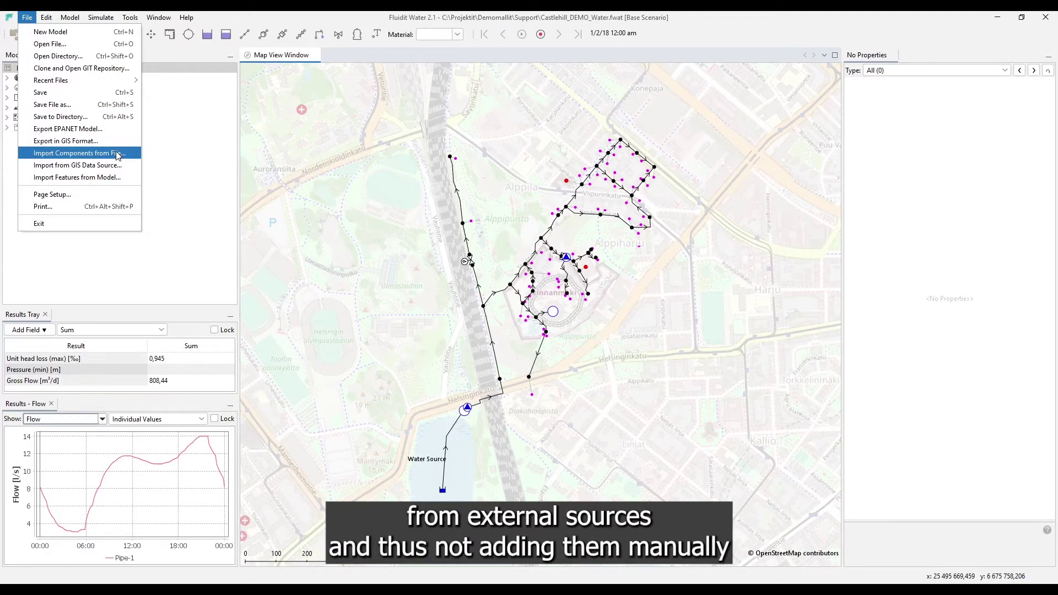
pyautogui.click(377, 77)
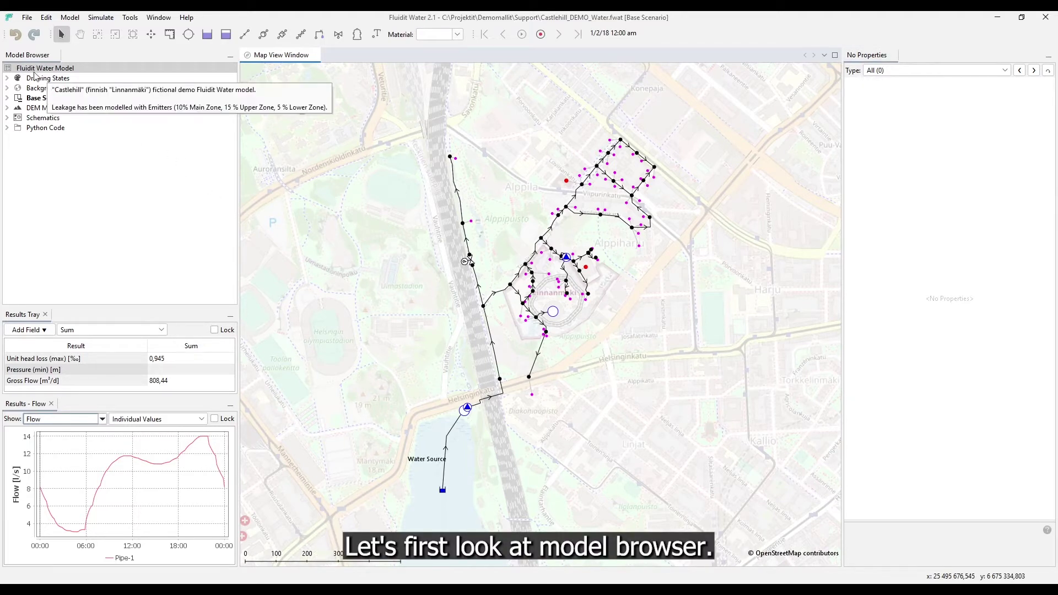
# Preview the Average Pressure and Minimum and maximum pressures drawing states, then restore Default Visualization.
pyautogui.click(7, 81)
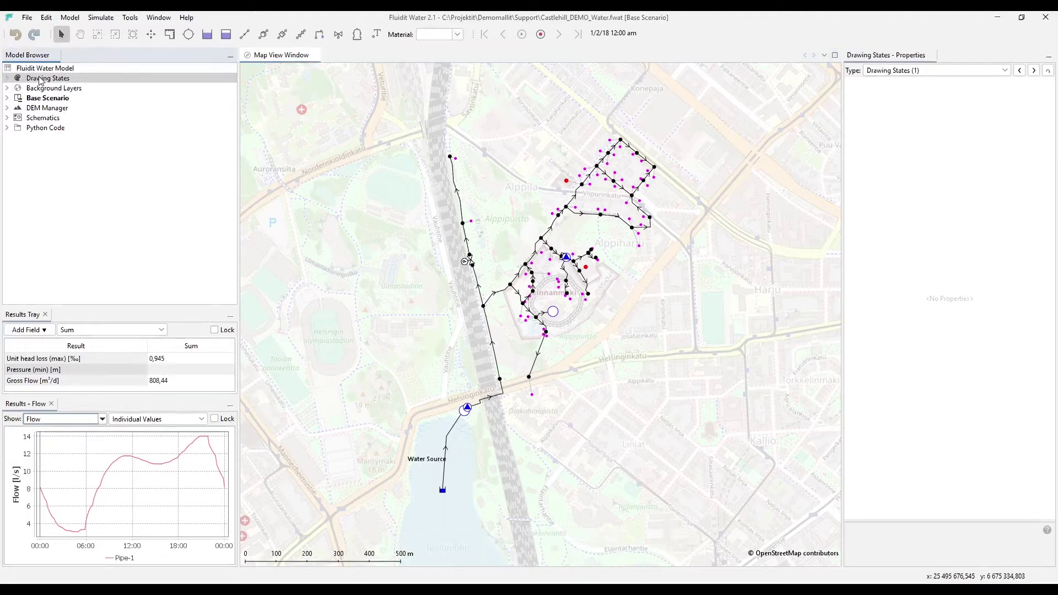
pyautogui.click(7, 80)
pyautogui.click(71, 109)
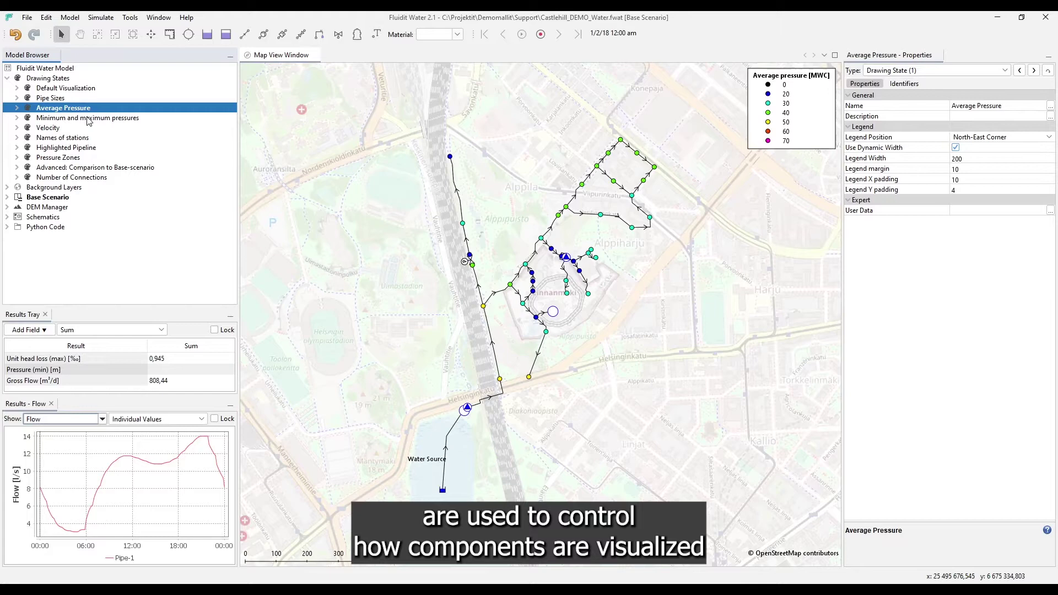
pyautogui.click(87, 119)
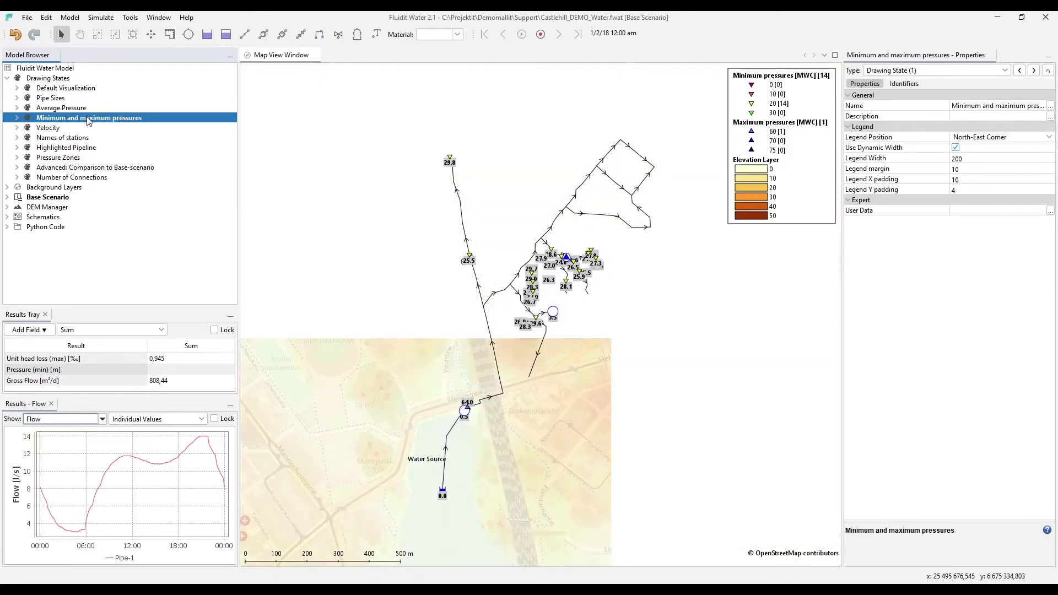
pyautogui.click(61, 89)
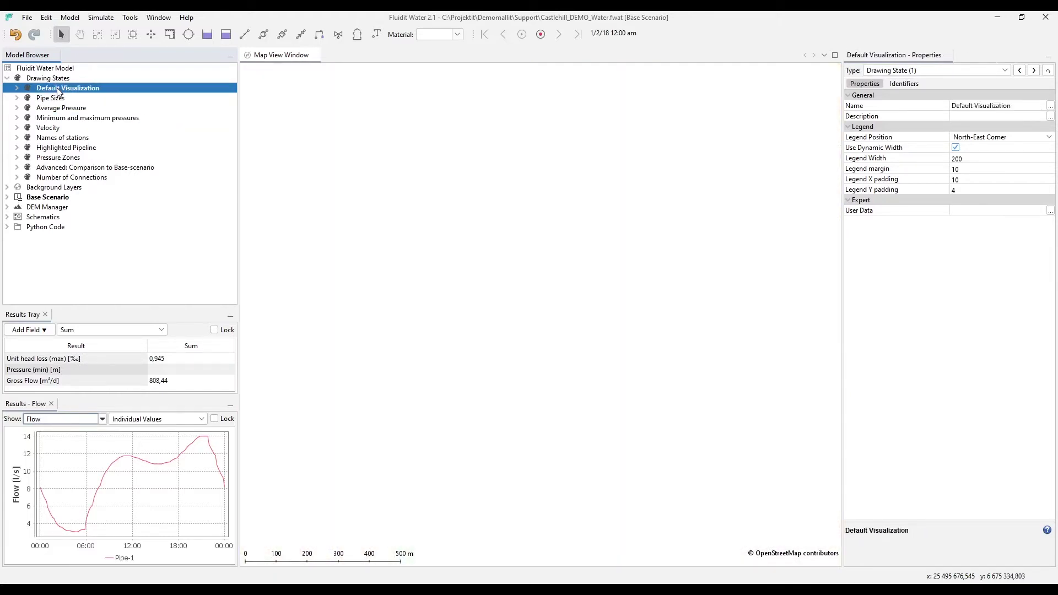
pyautogui.click(8, 79)
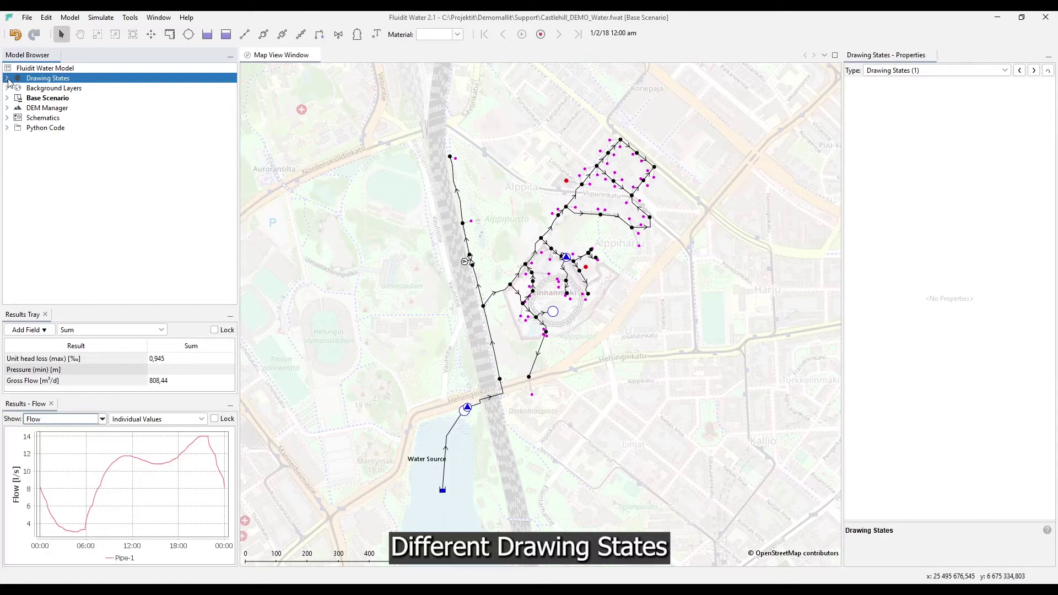
# Add a Bing Aerial layer under Background Layers.
pyautogui.click(100, 90)
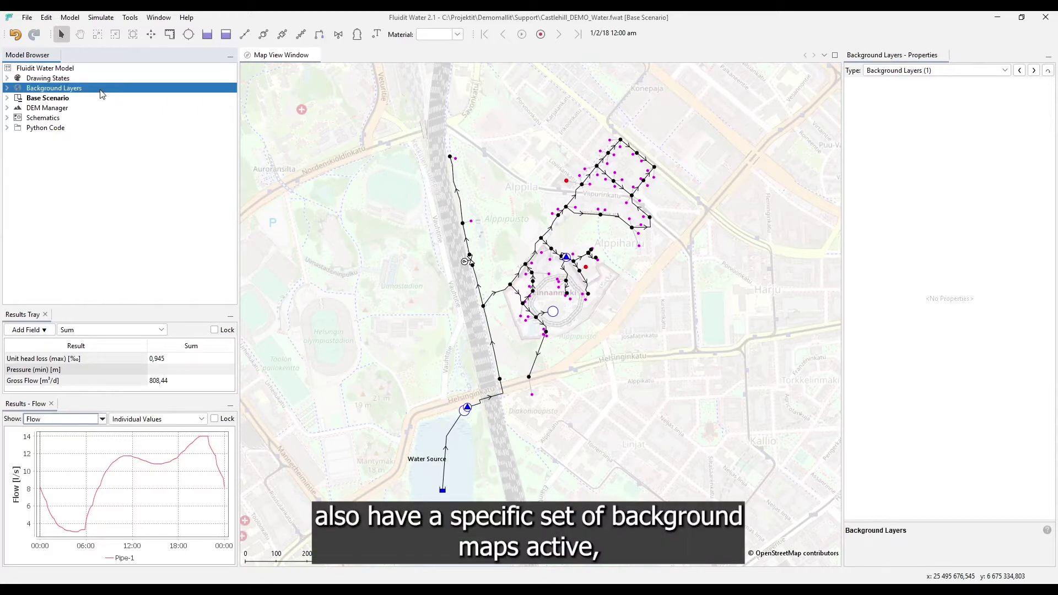
pyautogui.click(8, 88)
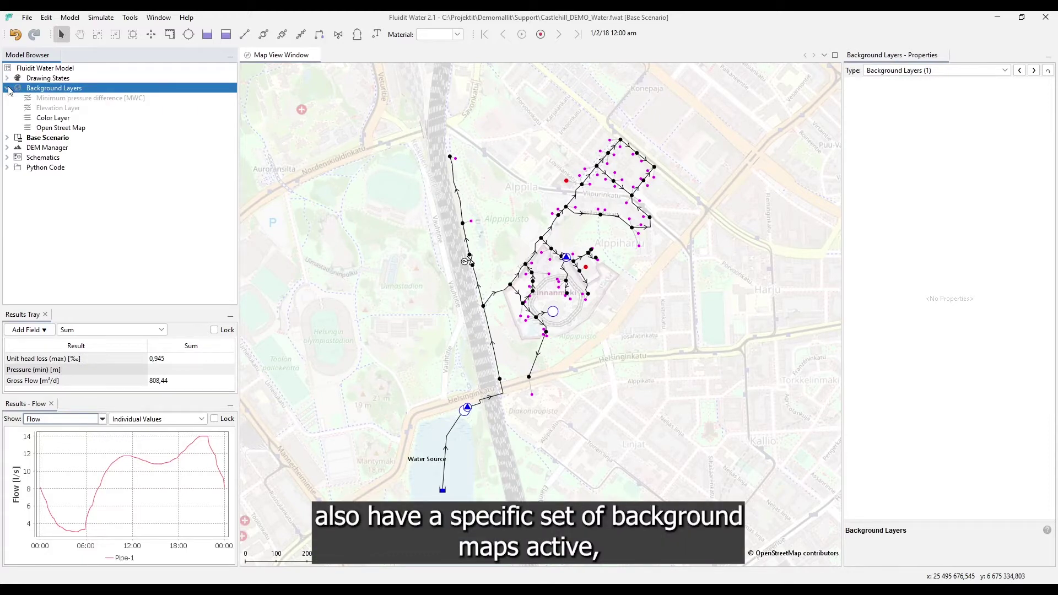
pyautogui.rightClick(51, 89)
pyautogui.moveTo(120, 134)
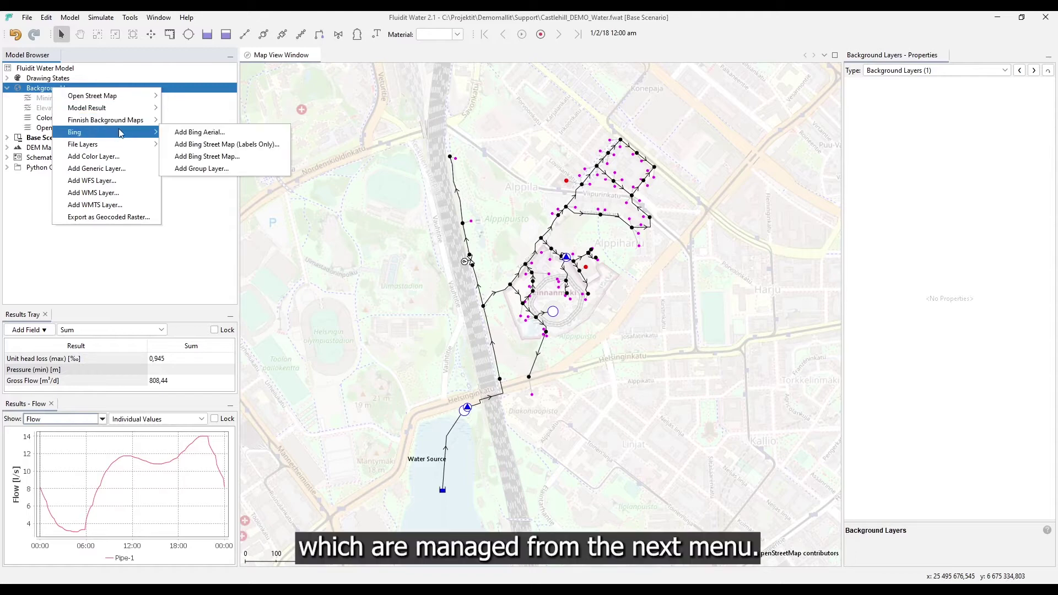
pyautogui.click(180, 132)
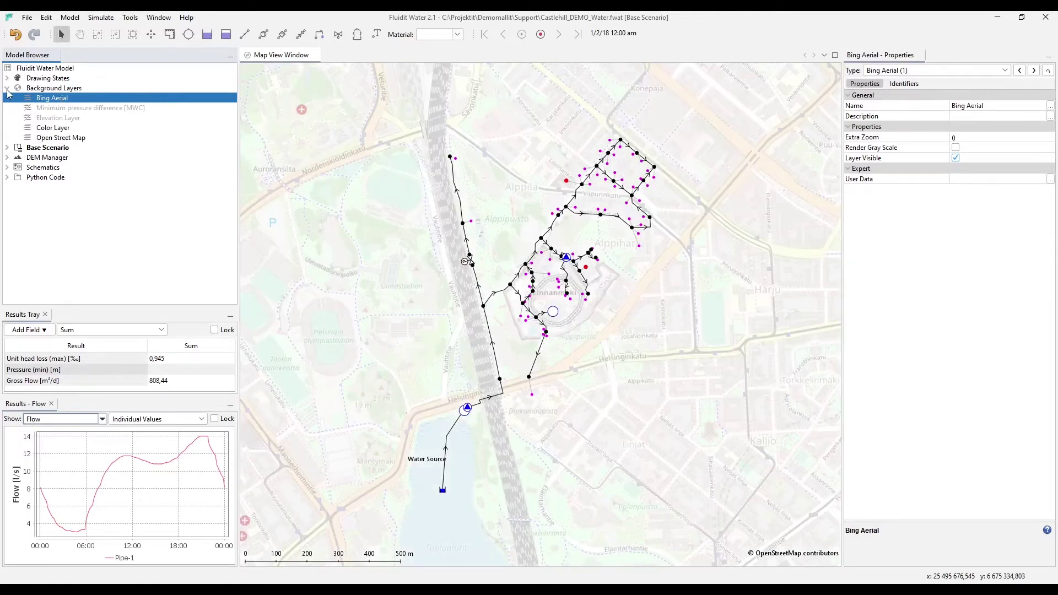
pyautogui.click(7, 89)
# Switch from Base Scenario to the New Pipe & Consumer scenario and back.
pyautogui.click(80, 100)
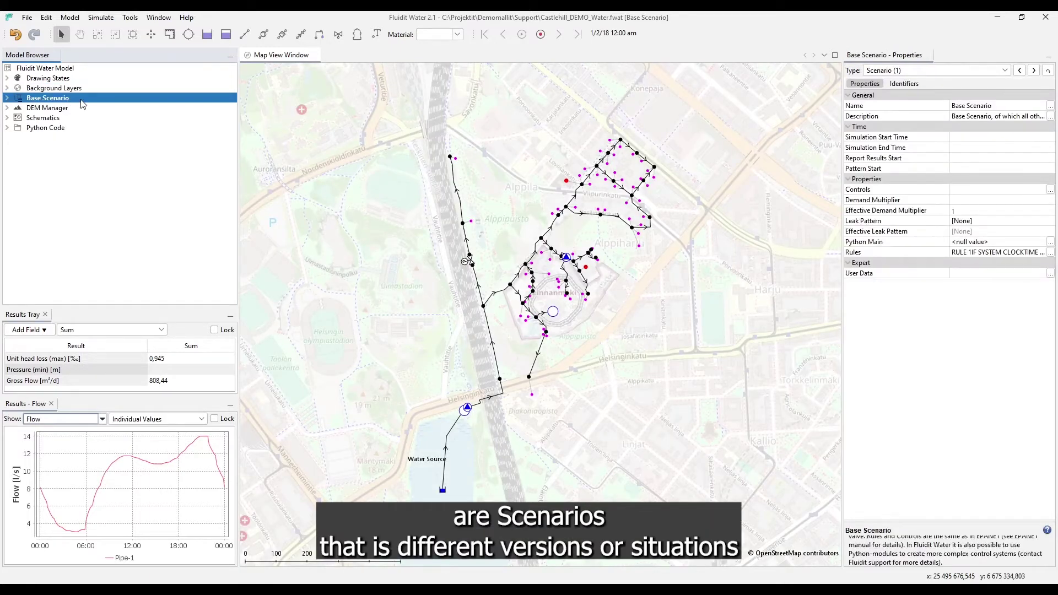
pyautogui.click(8, 98)
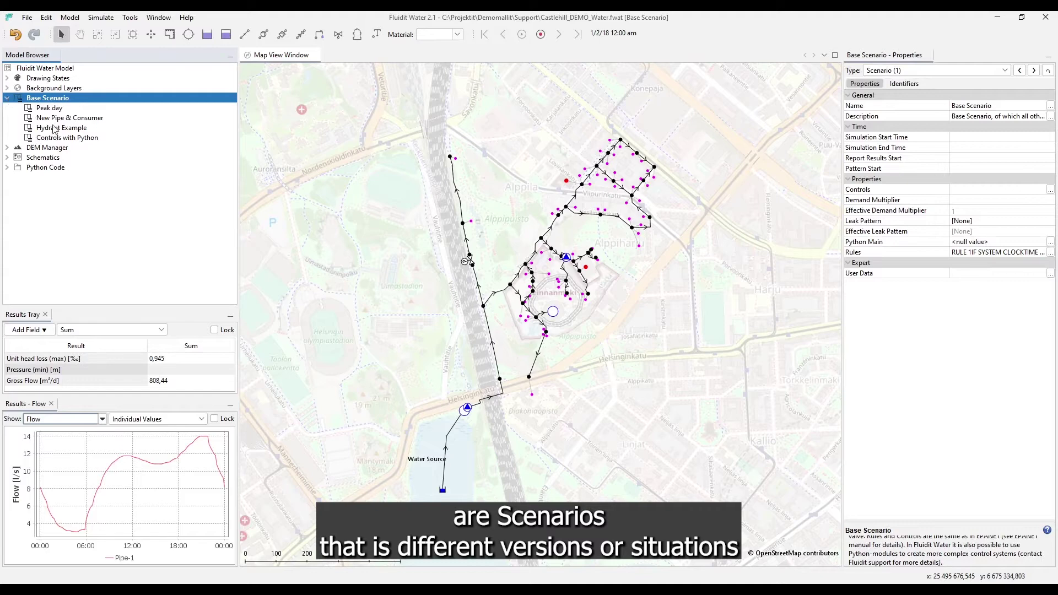
pyautogui.click(81, 119)
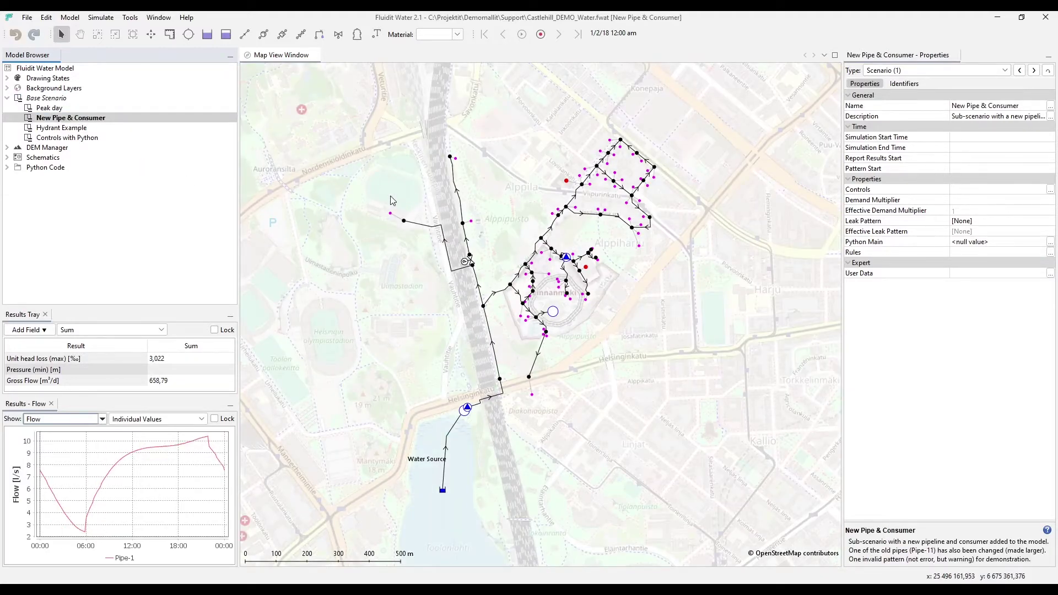
pyautogui.click(46, 98)
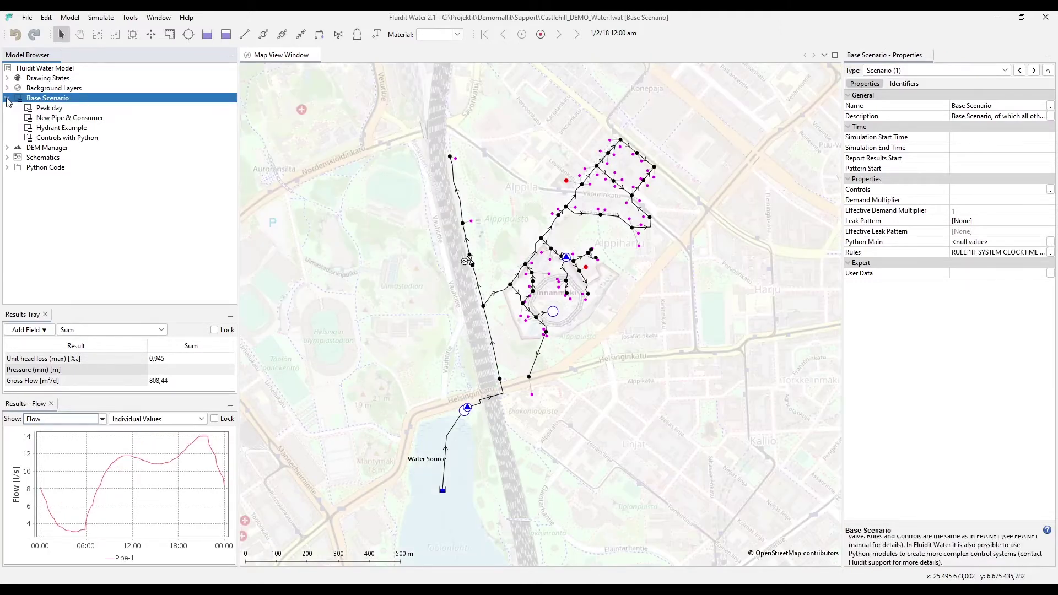
pyautogui.click(7, 98)
# Inspect the DEM Manager's Basic Elevation Model, then show the Schematics properties.
pyautogui.click(76, 110)
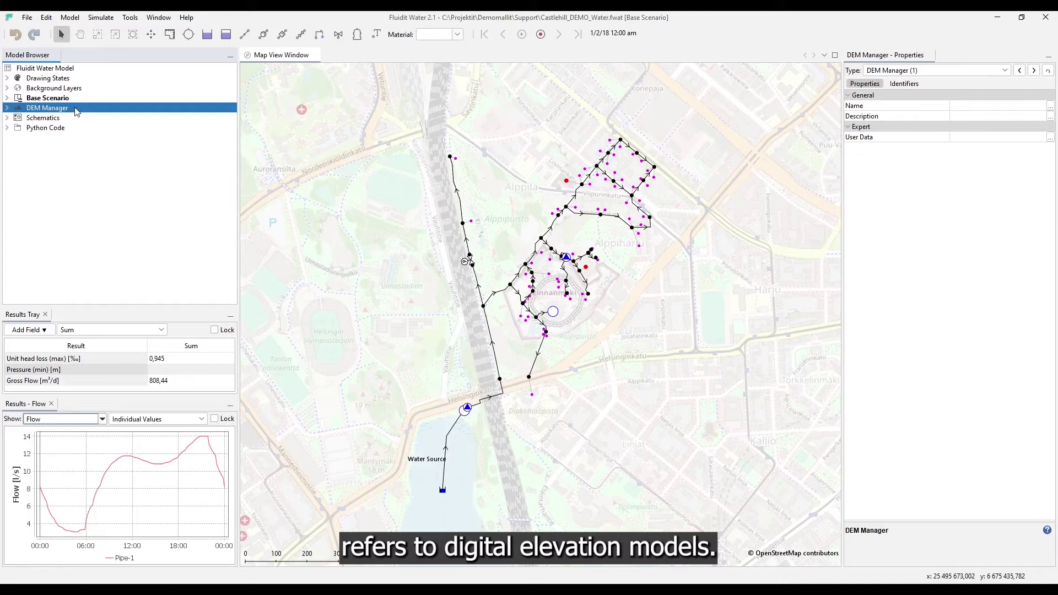
pyautogui.click(8, 108)
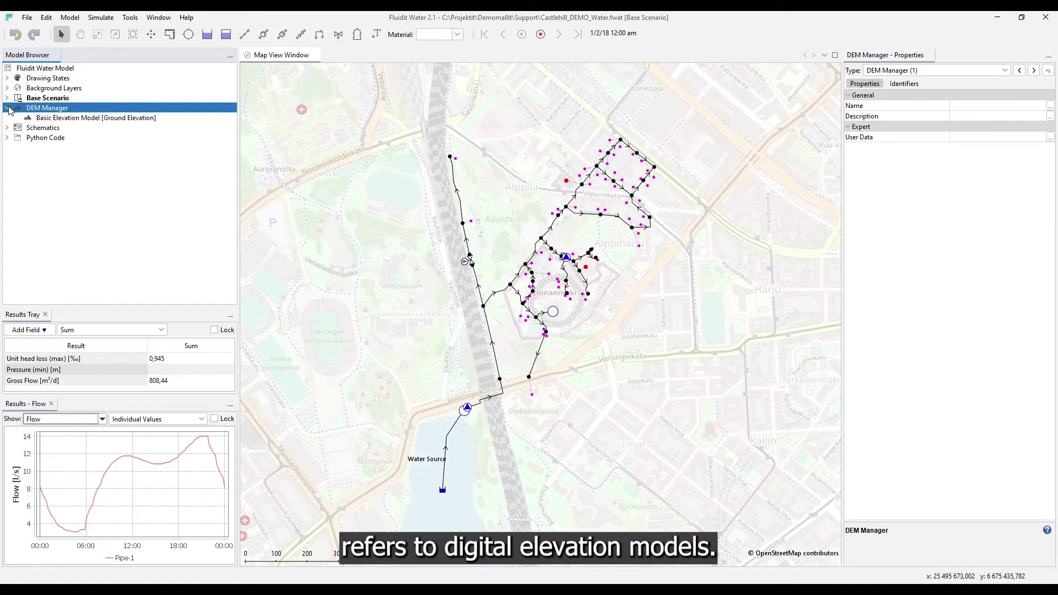
pyautogui.click(126, 118)
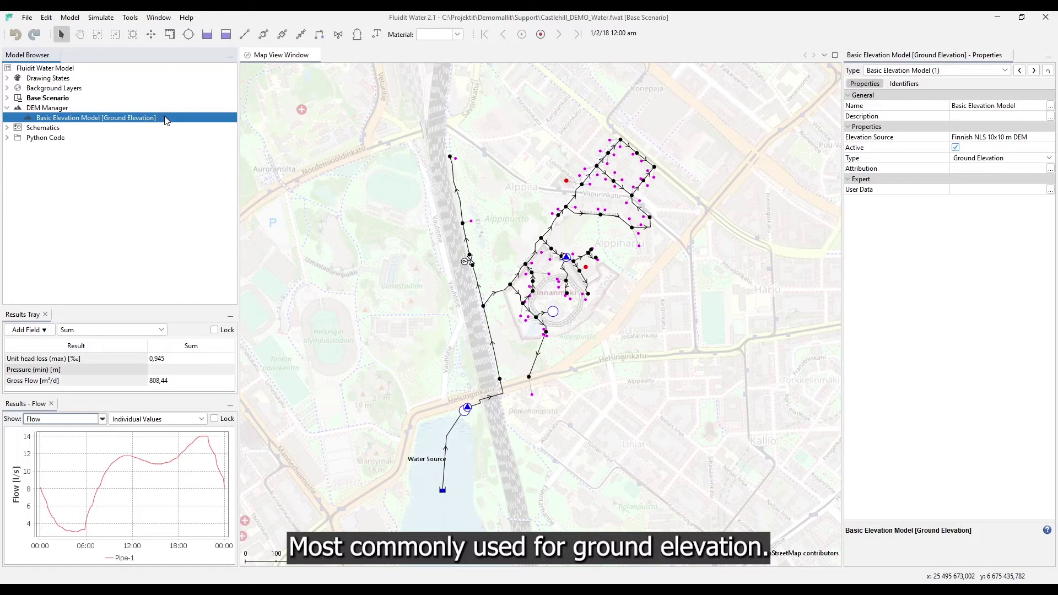
pyautogui.click(7, 108)
pyautogui.click(82, 119)
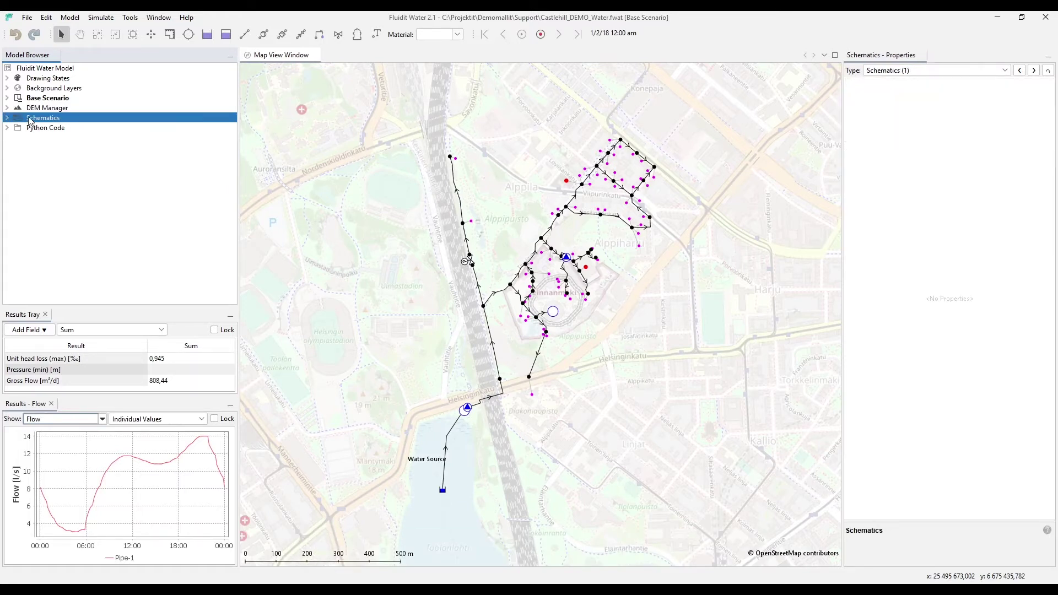
# Open the Pump Analysis schematic dashboard from Schematics and close it again.
pyautogui.click(8, 118)
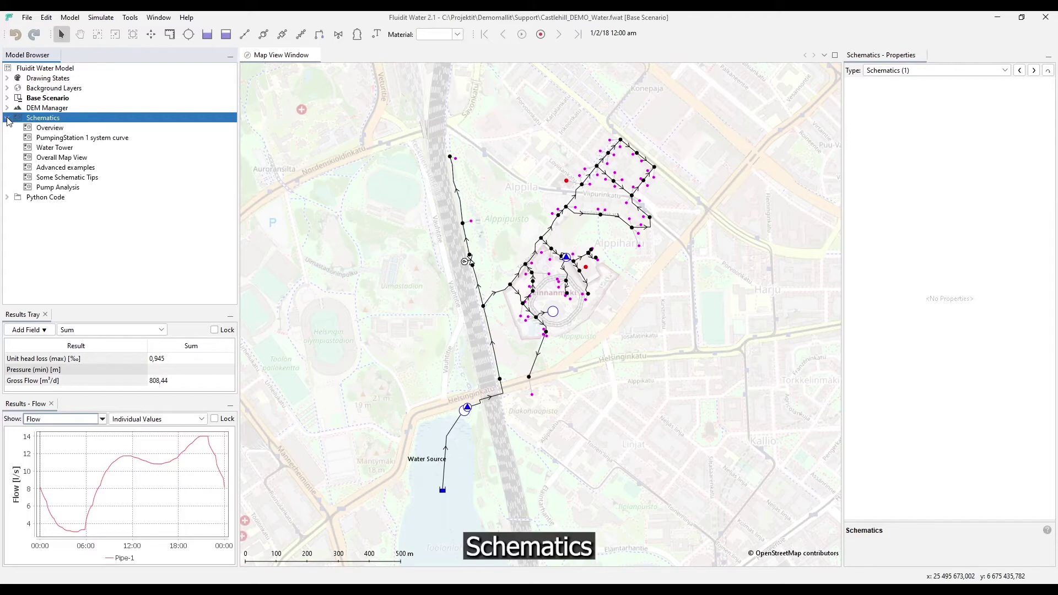
pyautogui.doubleClick(58, 188)
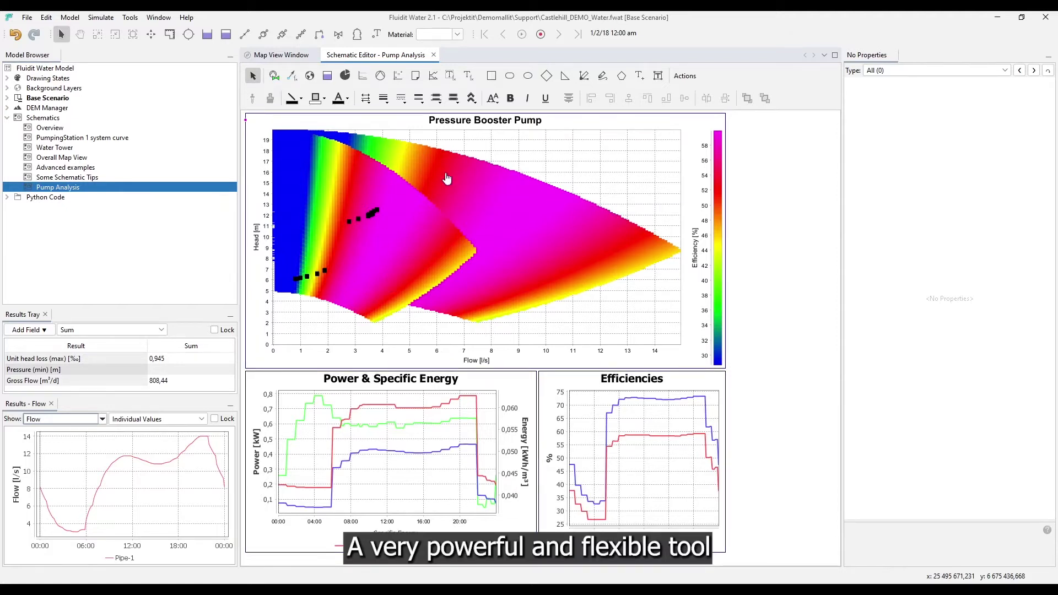
pyautogui.click(434, 55)
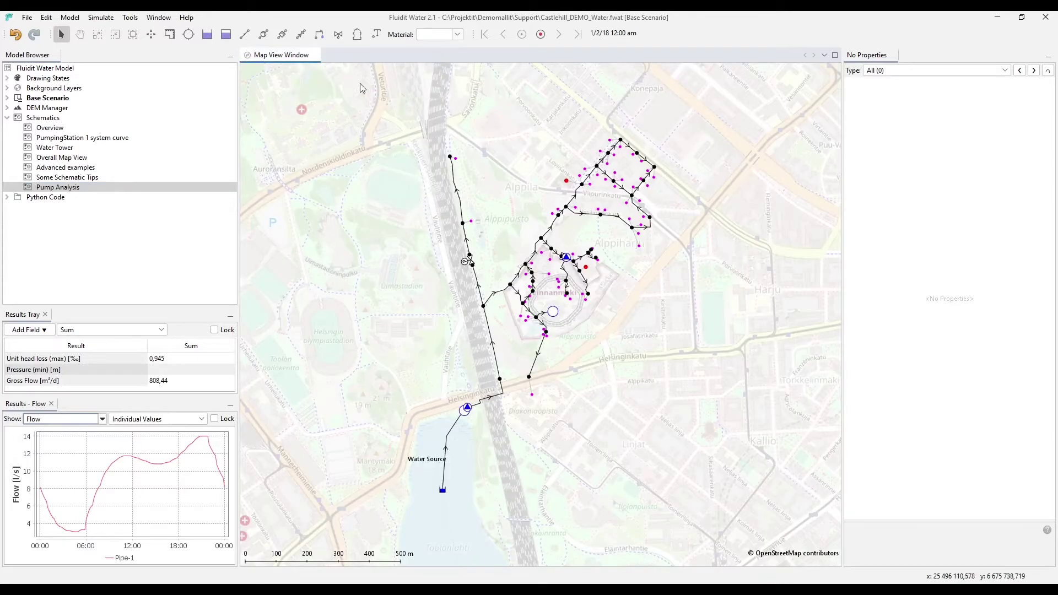
# Show the Python Code properties and give the map view focus.
pyautogui.click(8, 120)
pyautogui.click(75, 129)
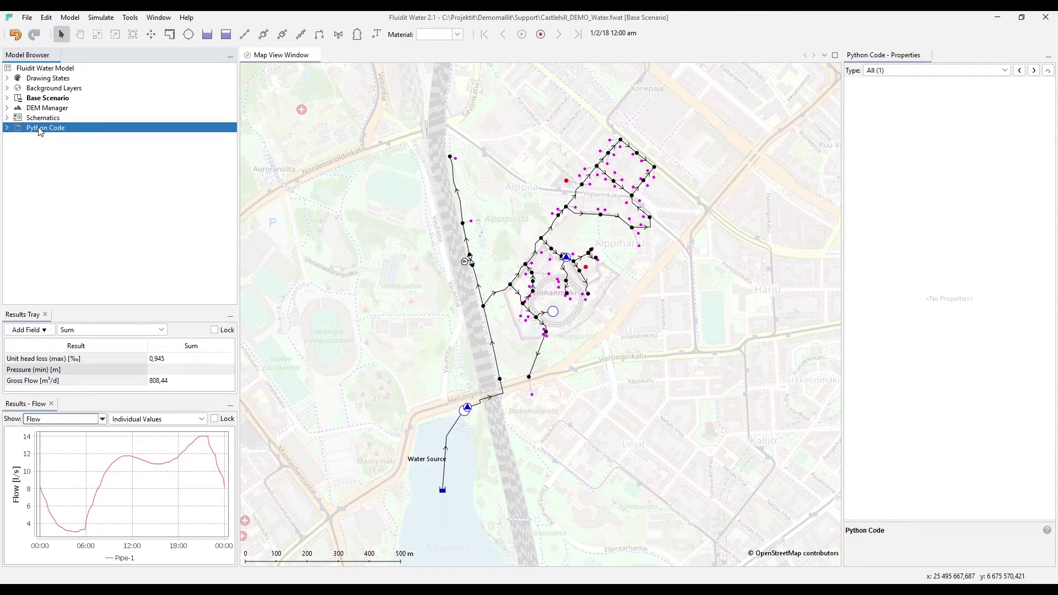
pyautogui.click(314, 265)
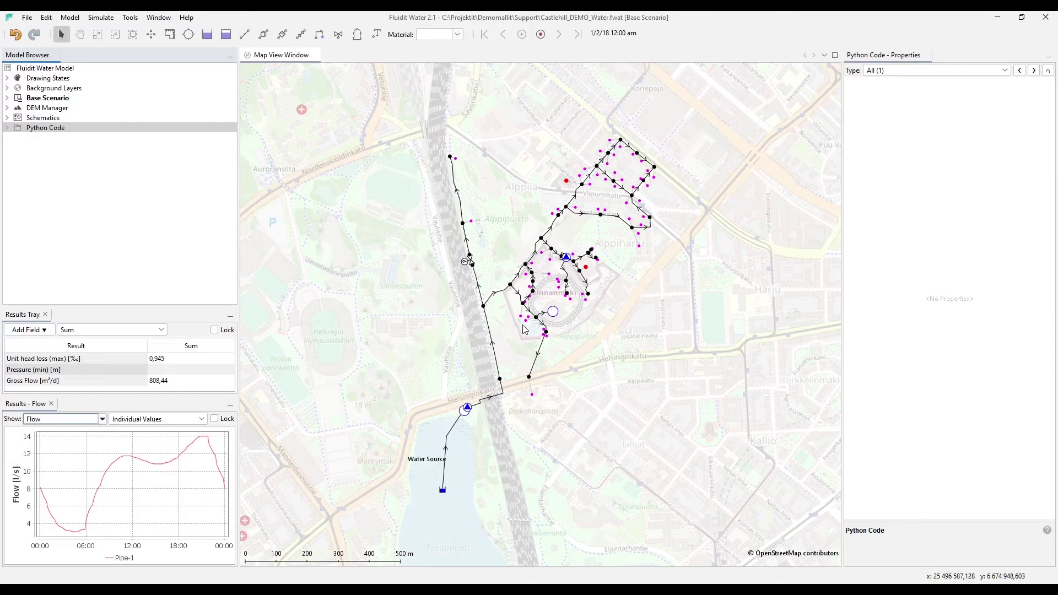
pyautogui.moveTo(524, 329); pyautogui.dragTo(548, 309)
pyautogui.scroll(5, 548, 310)
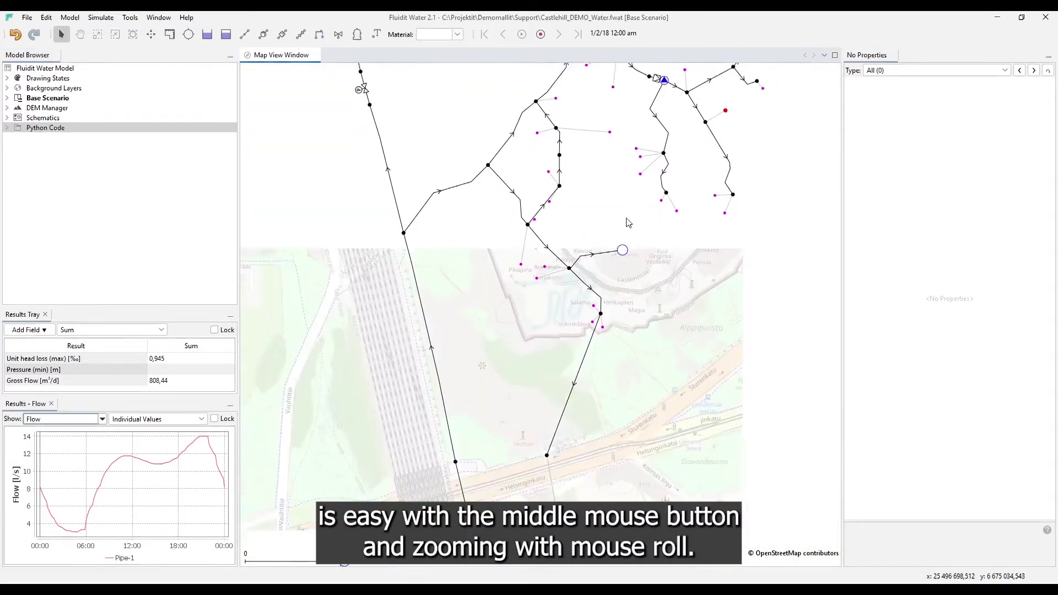
pyautogui.moveTo(626, 223); pyautogui.dragTo(592, 274)
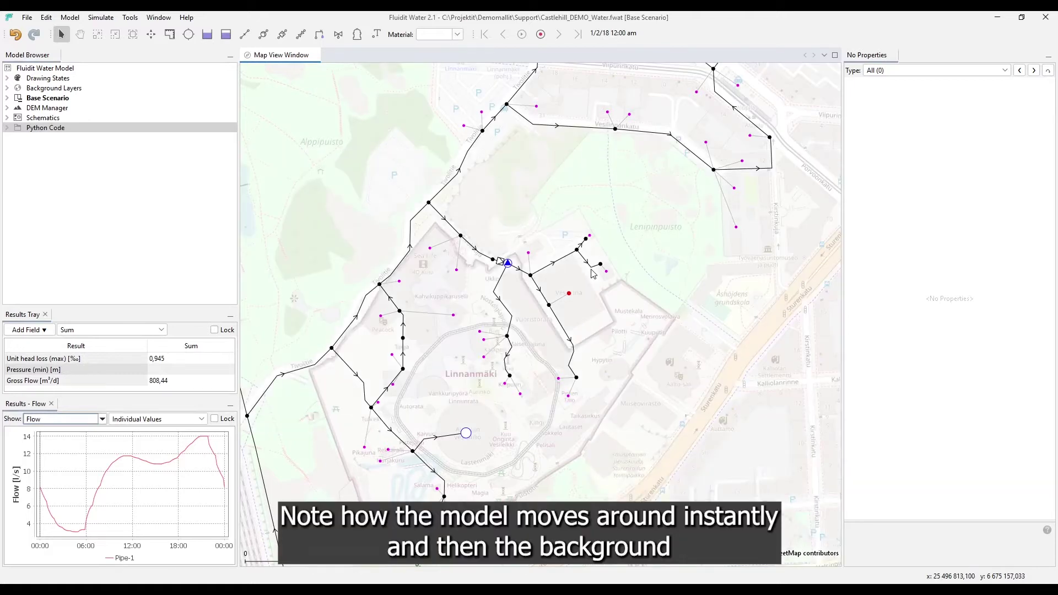
pyautogui.scroll(3, 592, 274)
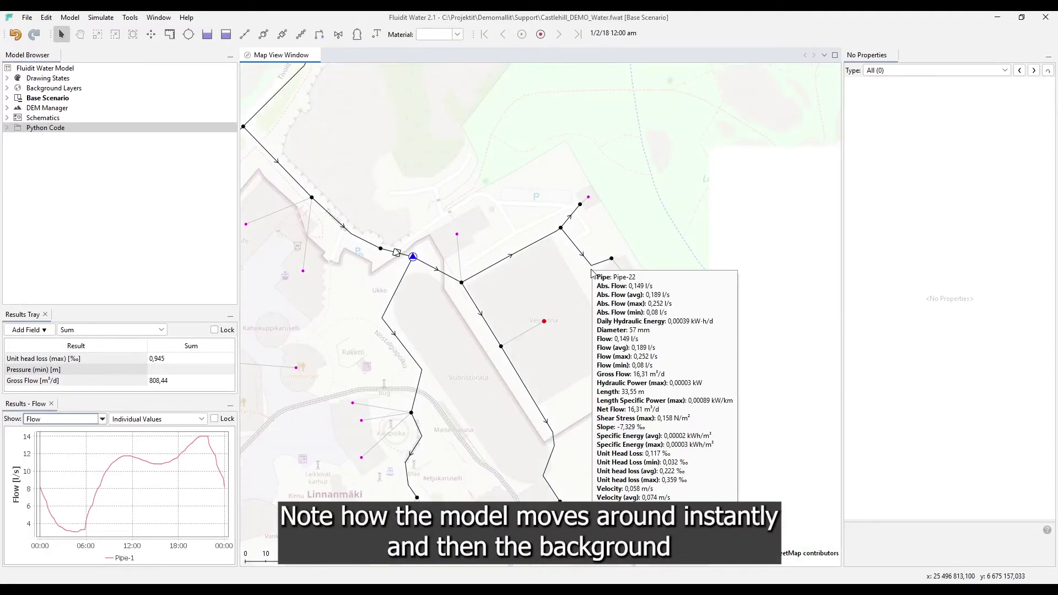
pyautogui.scroll(-8, 593, 274)
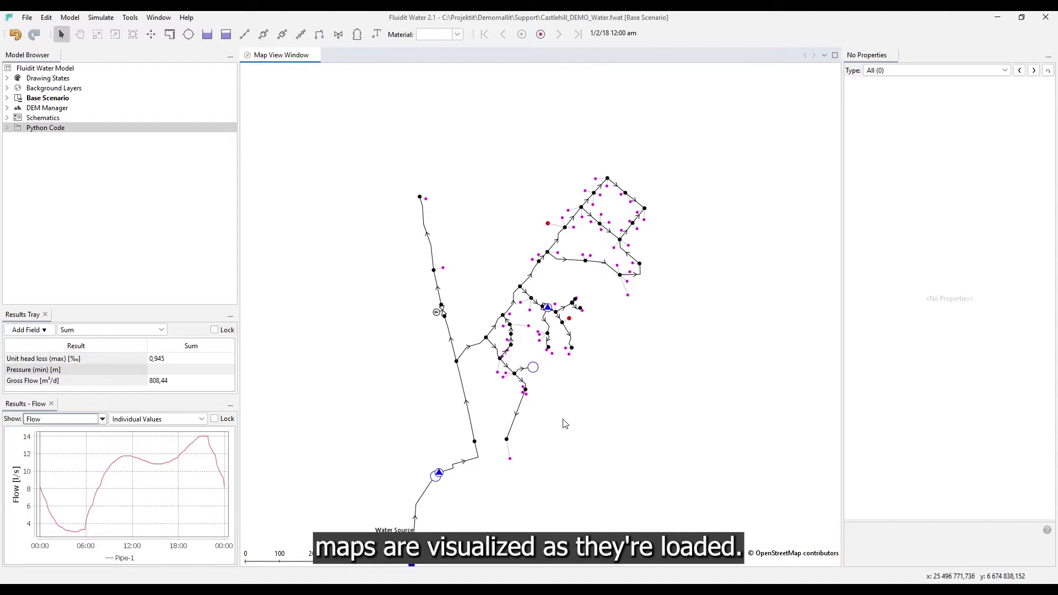
pyautogui.moveTo(564, 424); pyautogui.dragTo(571, 361)
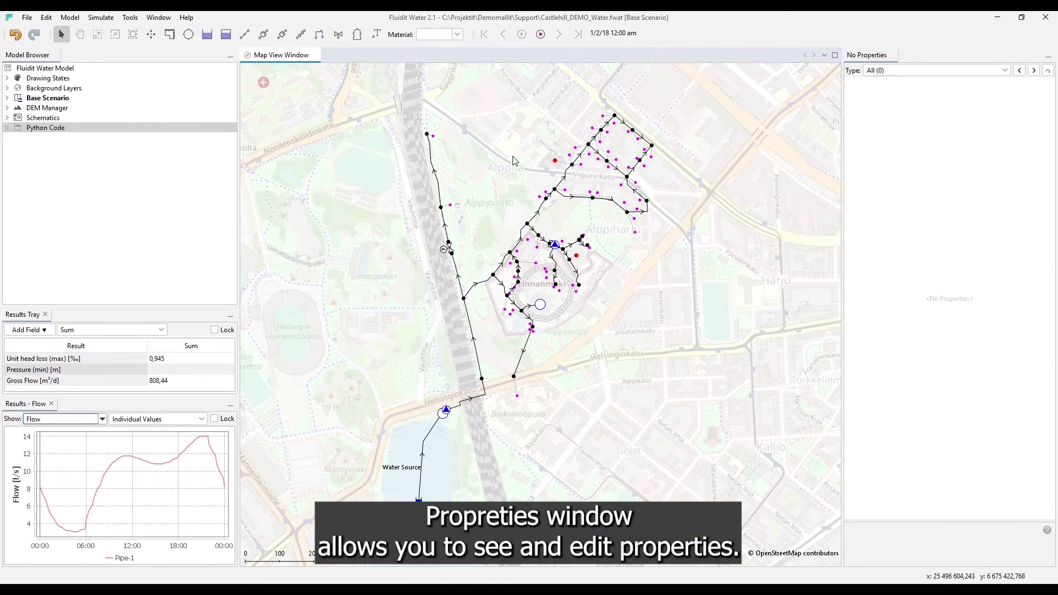
# Select Pipe-14, box-select the northern line, and filter the selection to Pipe (2).
pyautogui.click(433, 172)
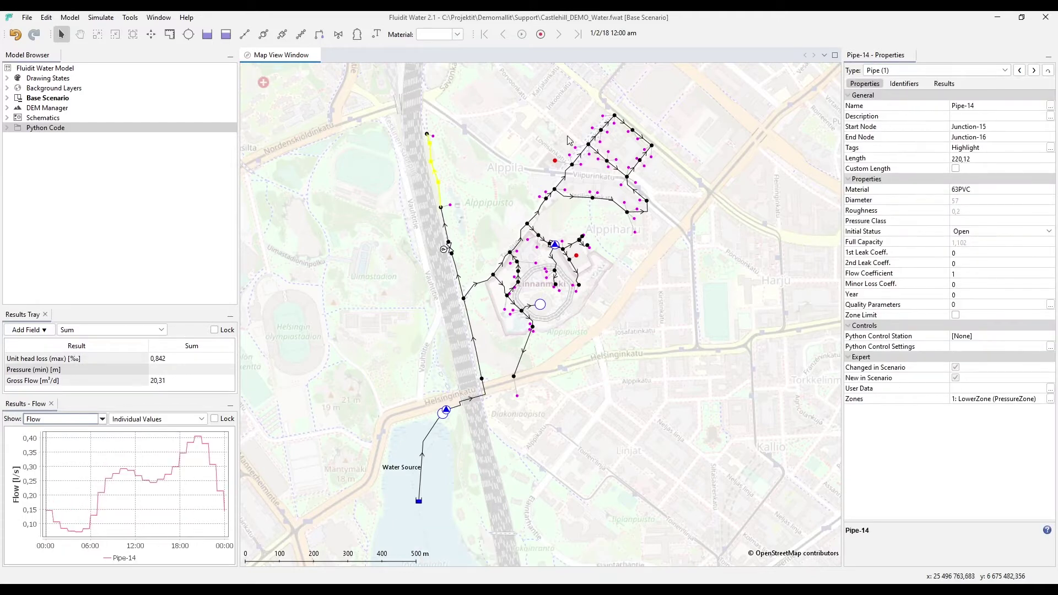
pyautogui.moveTo(402, 117); pyautogui.dragTo(484, 223)
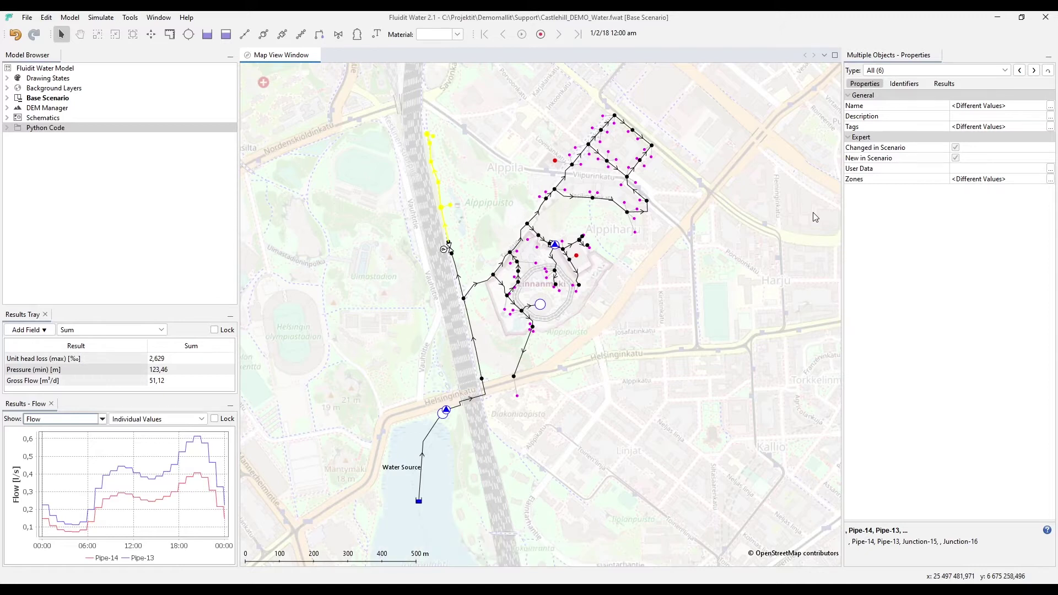
pyautogui.click(1006, 71)
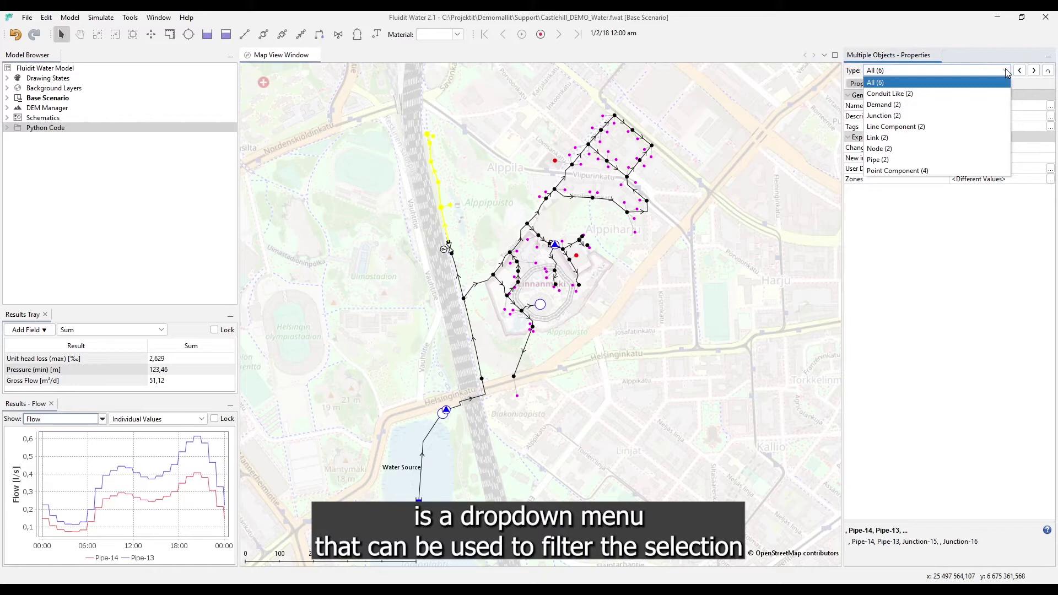
pyautogui.click(964, 160)
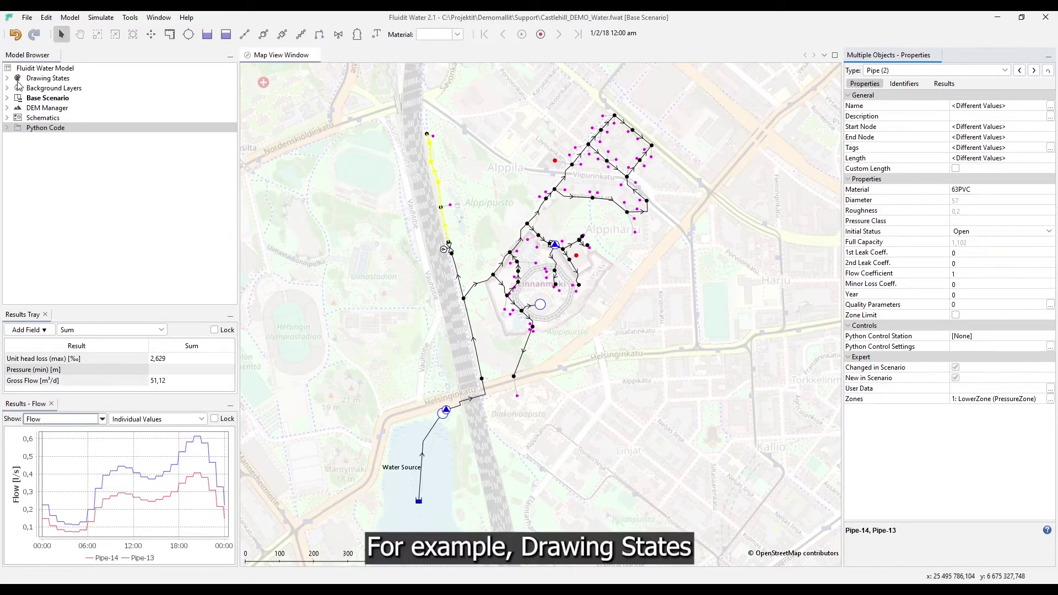
# Expand Default Visualization and view its Symbols and Reservoirs layer properties.
pyautogui.click(7, 79)
pyautogui.click(17, 89)
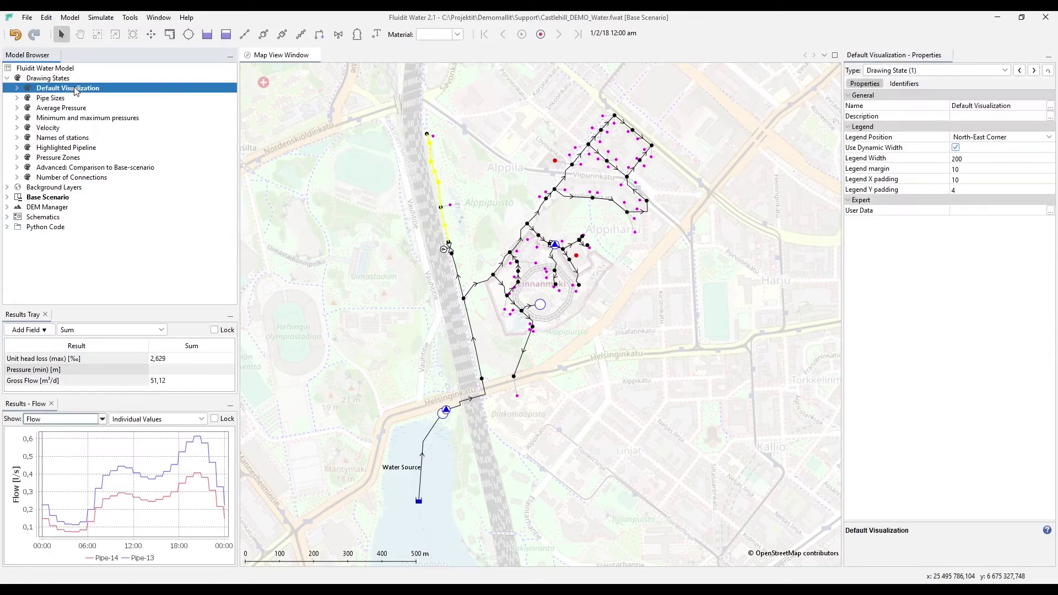
pyautogui.click(70, 109)
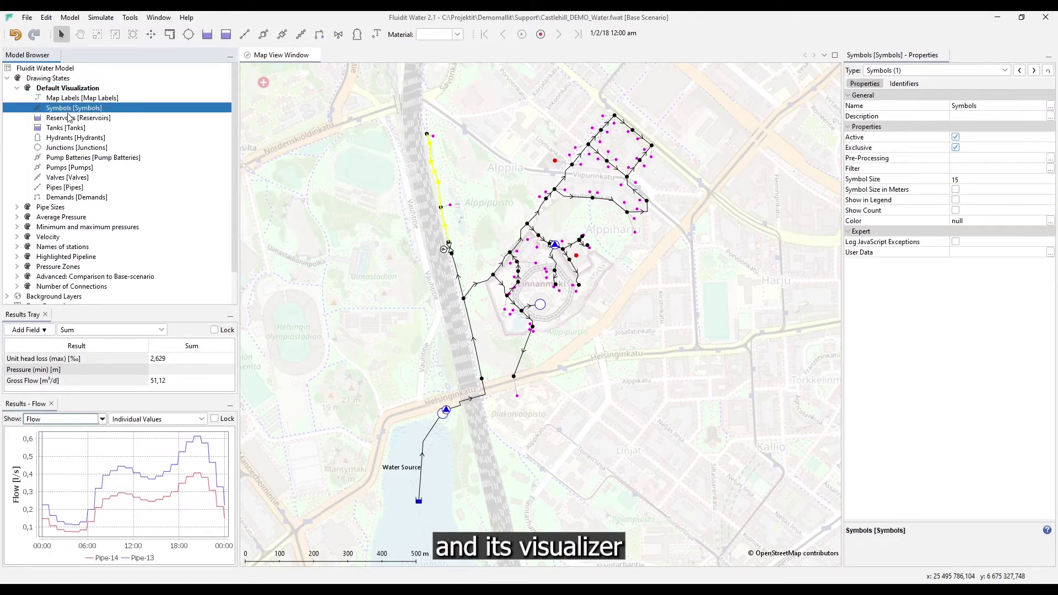
pyautogui.click(70, 119)
# View the Tanks layer properties, then collapse Drawing States.
pyautogui.click(69, 129)
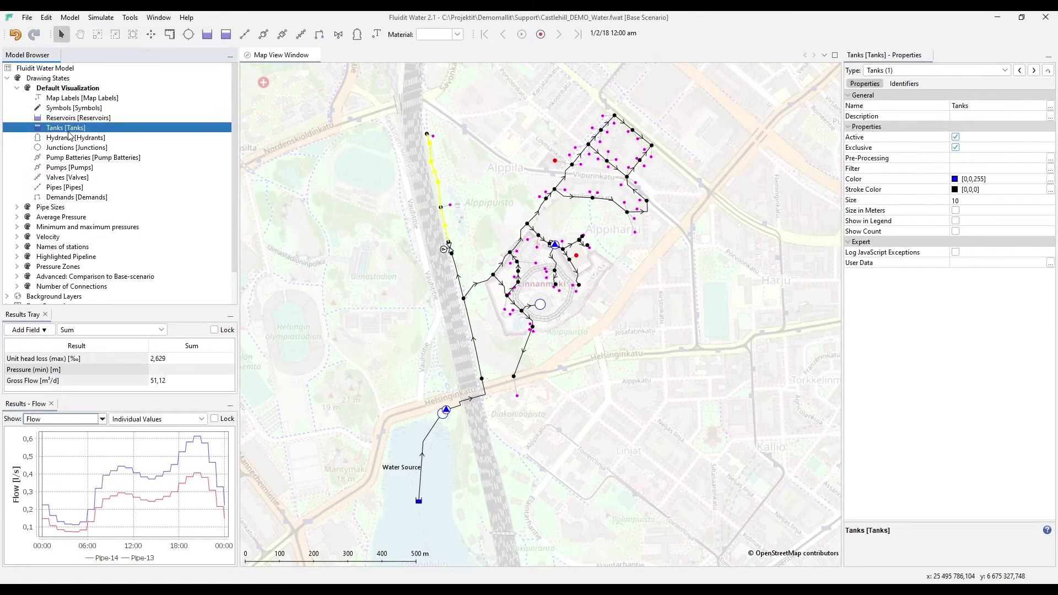
pyautogui.click(17, 89)
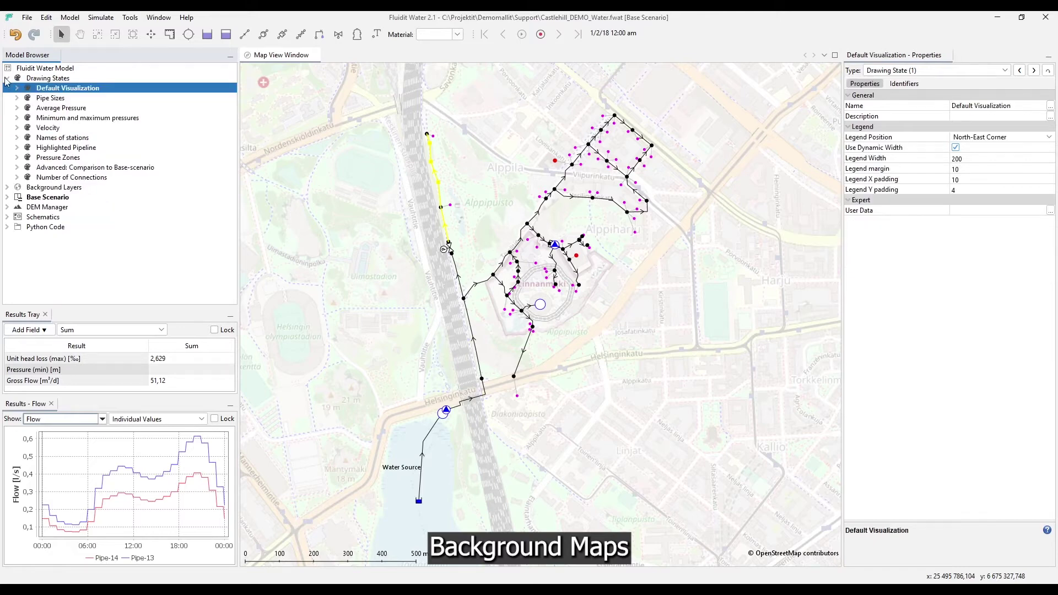
pyautogui.click(7, 79)
# View Elevation Layer and Base Scenario properties, collapse the tree, and clear the pipe selection.
pyautogui.click(8, 88)
pyautogui.click(51, 119)
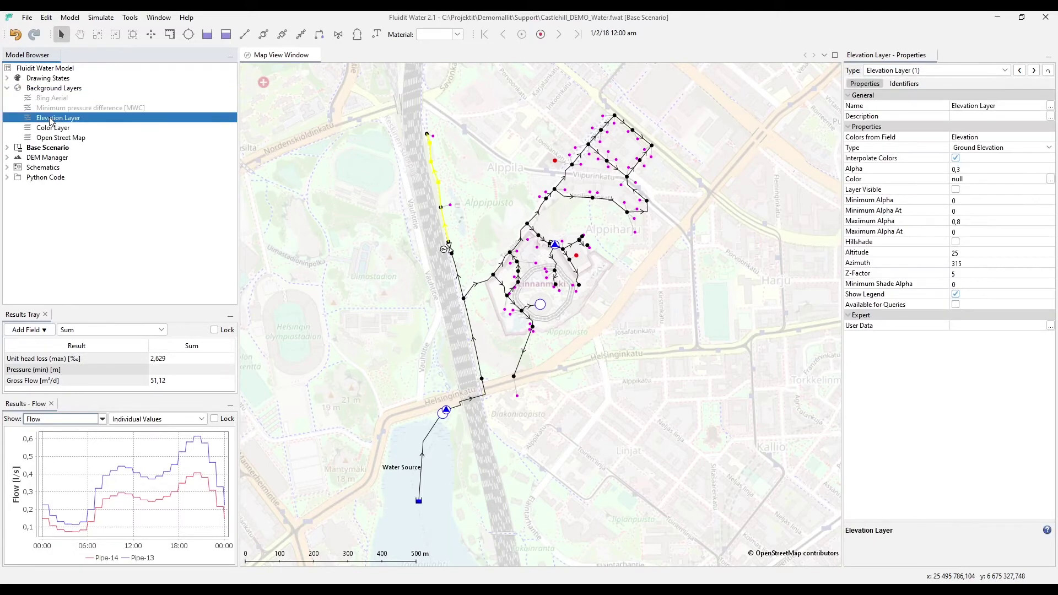
pyautogui.click(43, 149)
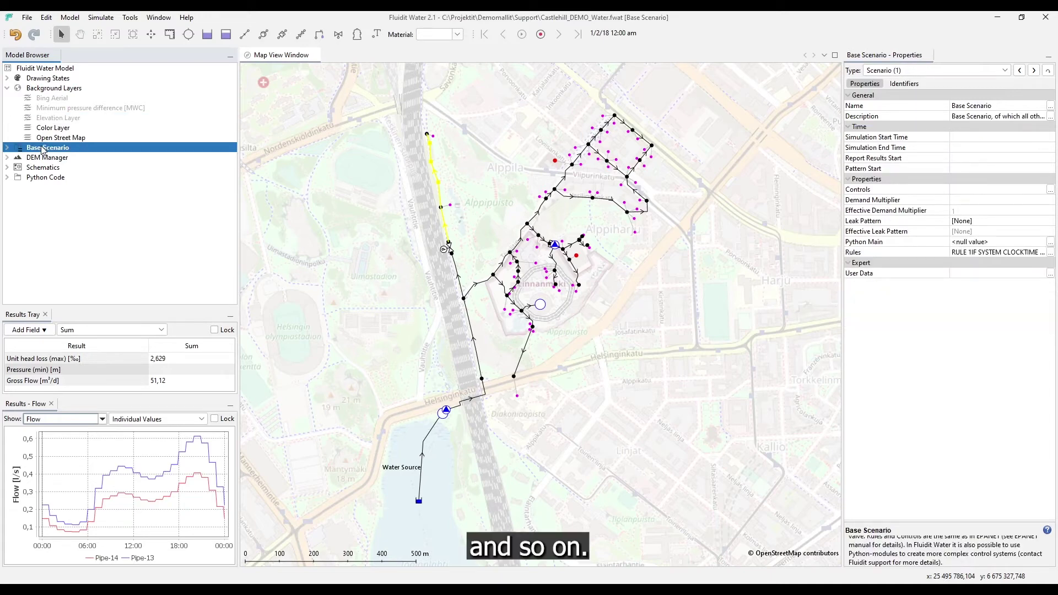
pyautogui.click(6, 88)
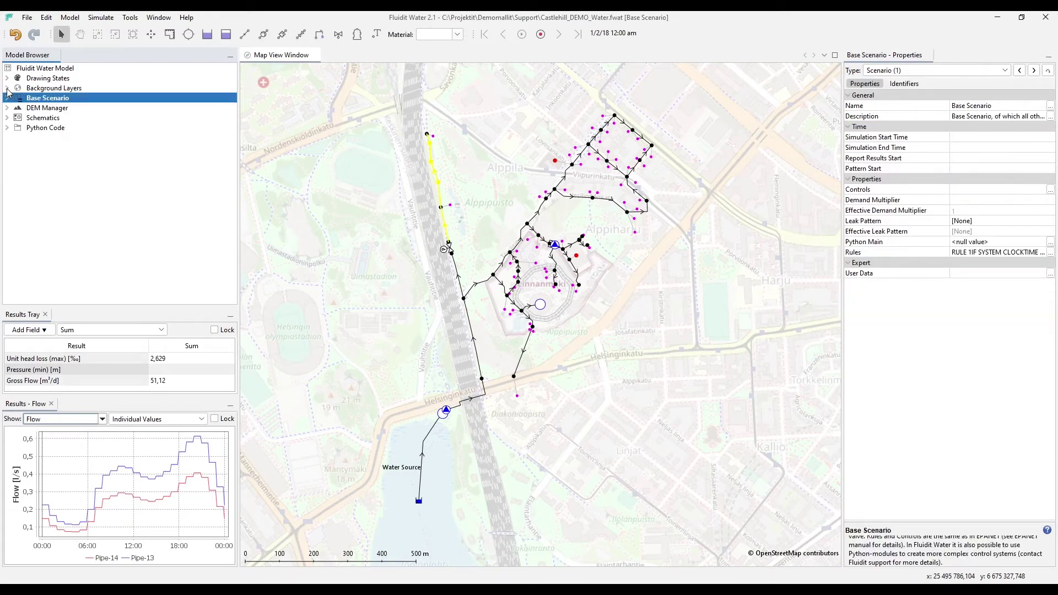
pyautogui.click(332, 269)
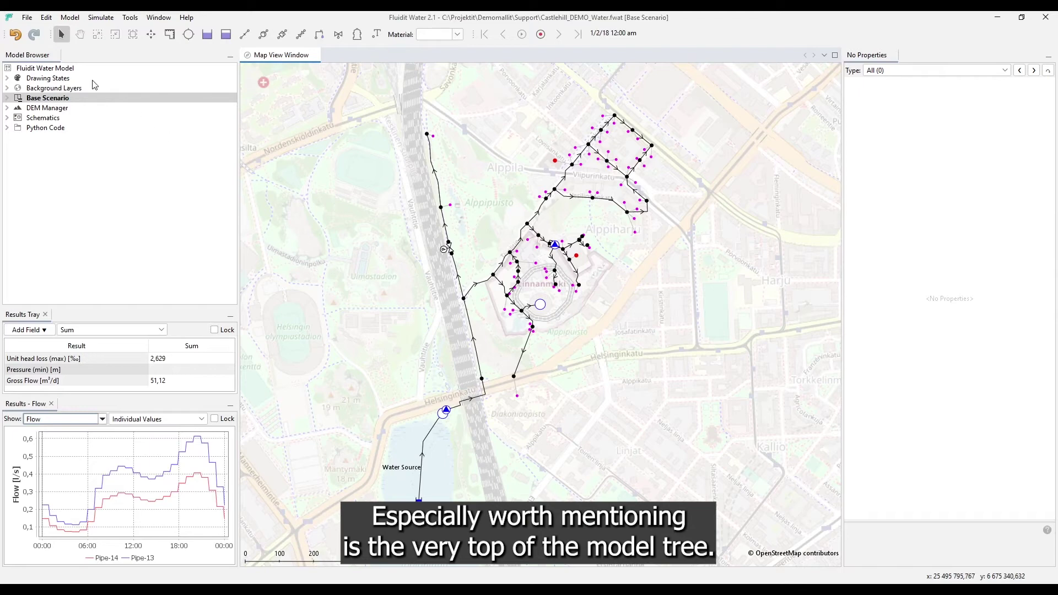
# Show the Fluidit Water Model global properties, narrow the properties panel, and open the Window menu.
pyautogui.click(61, 68)
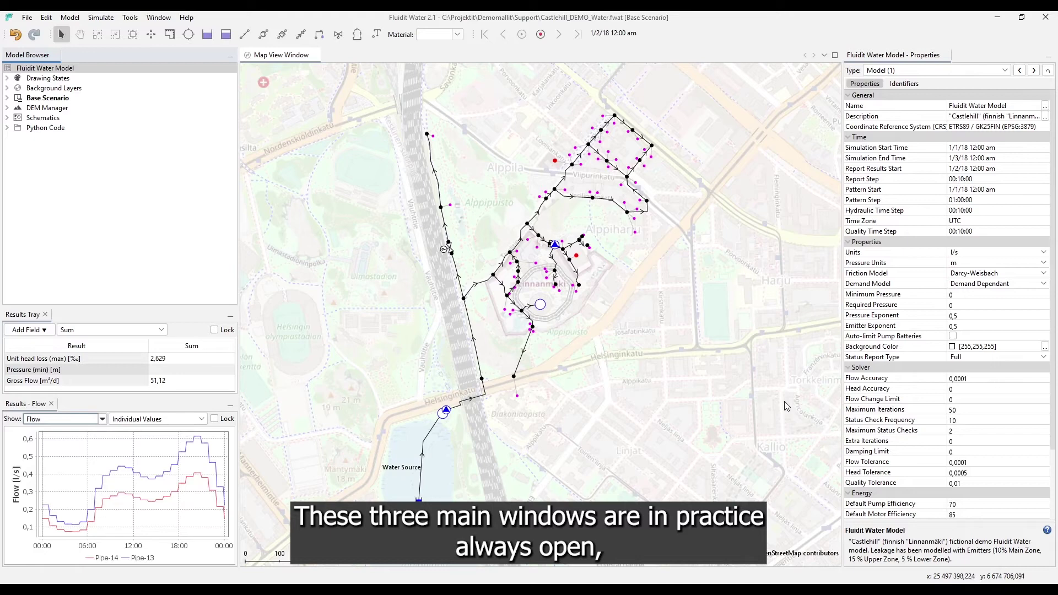
pyautogui.moveTo(844, 367)
pyautogui.mouseDown()
pyautogui.moveTo(741, 367)
pyautogui.moveTo(859, 368)
pyautogui.mouseUp()
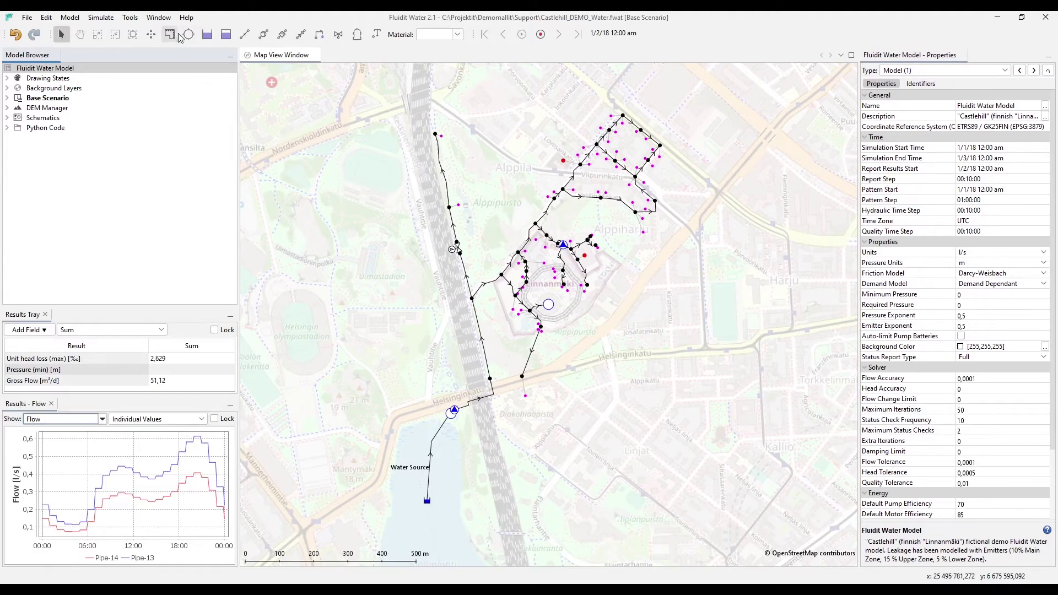
pyautogui.click(166, 20)
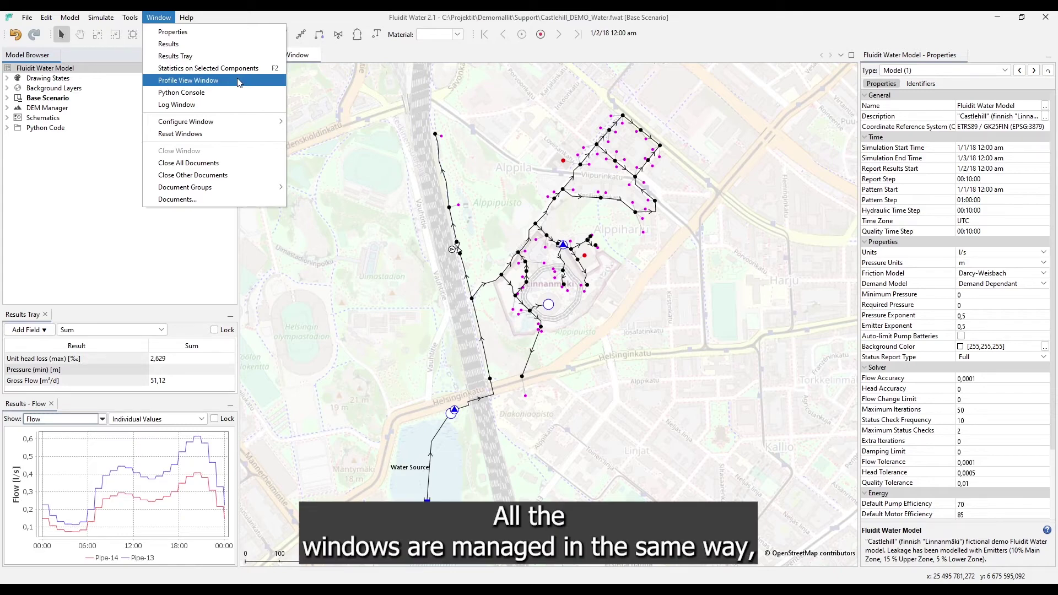
# Open a new Results window and dock it in the lower right area.
pyautogui.click(219, 45)
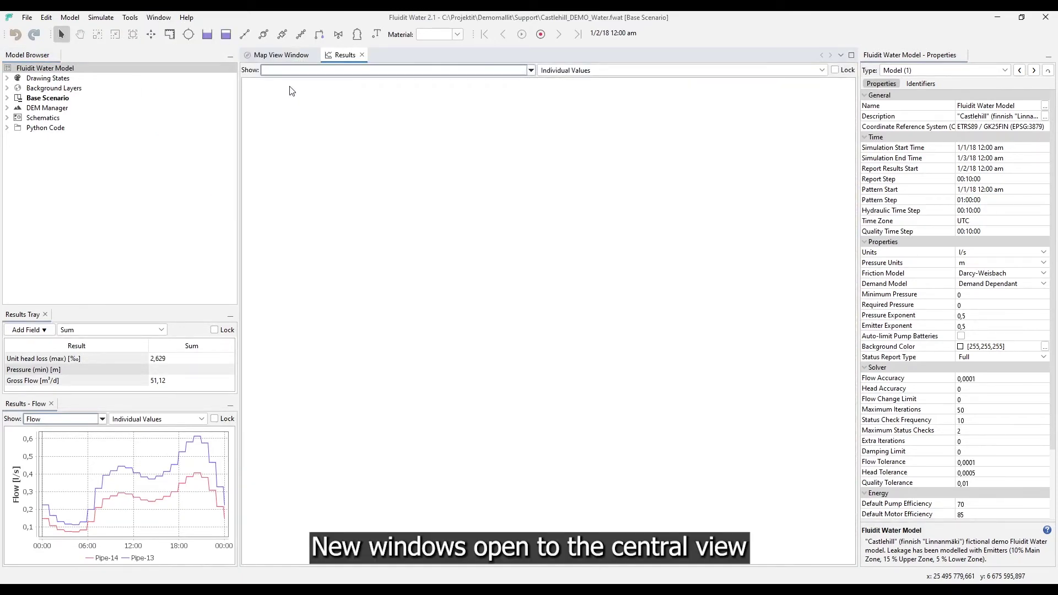
pyautogui.click(290, 56)
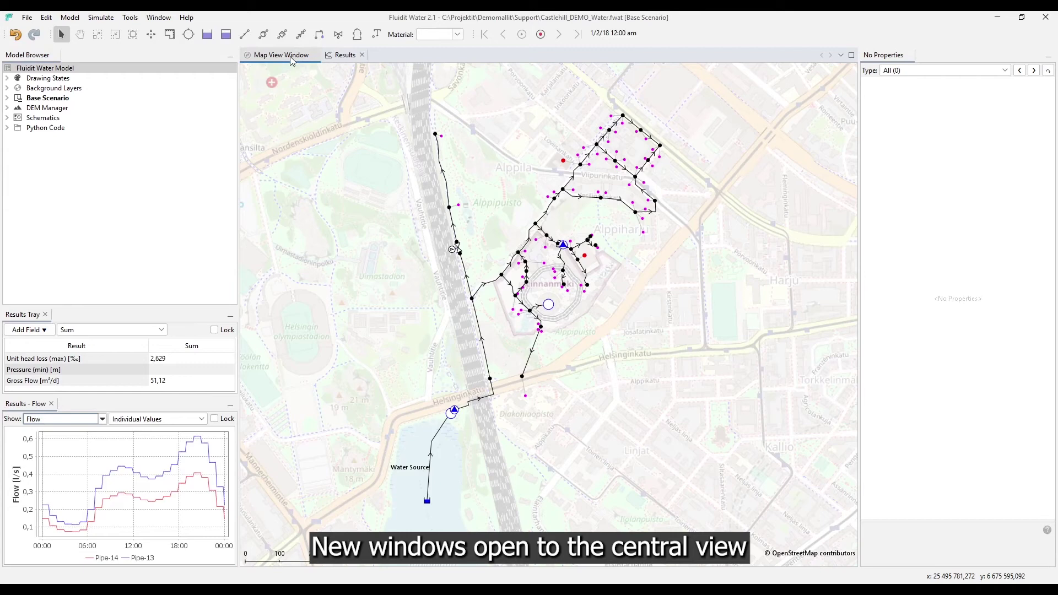
pyautogui.click(349, 60)
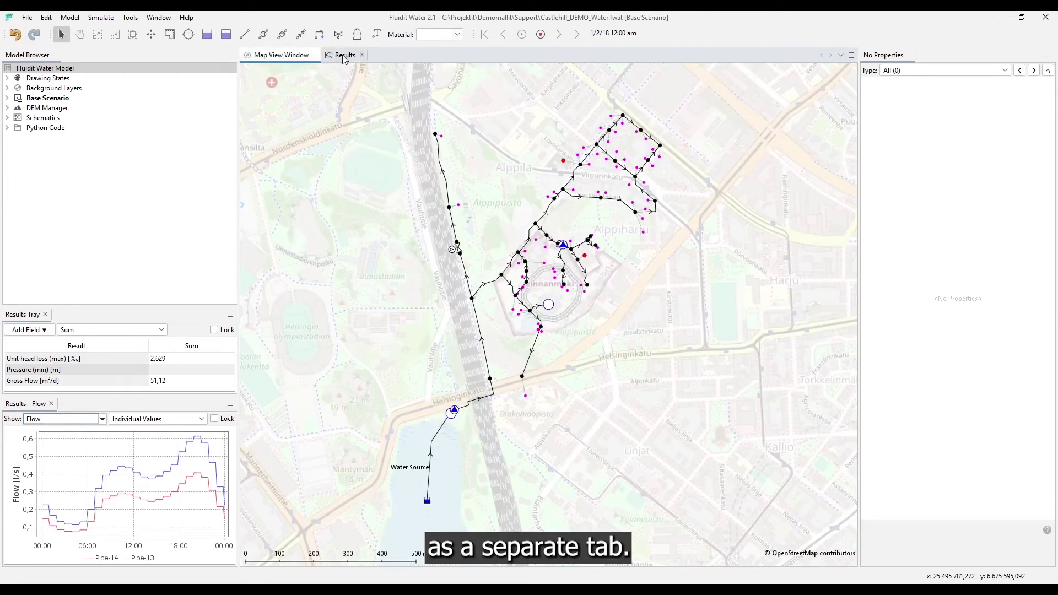
pyautogui.click(342, 57)
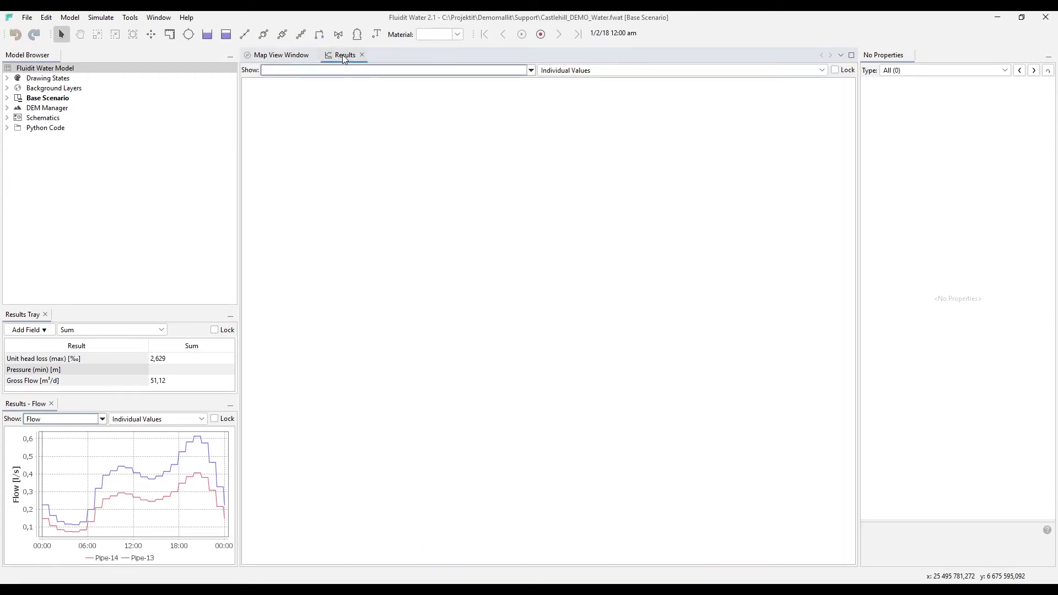
pyautogui.moveTo(342, 56); pyautogui.dragTo(919, 440)
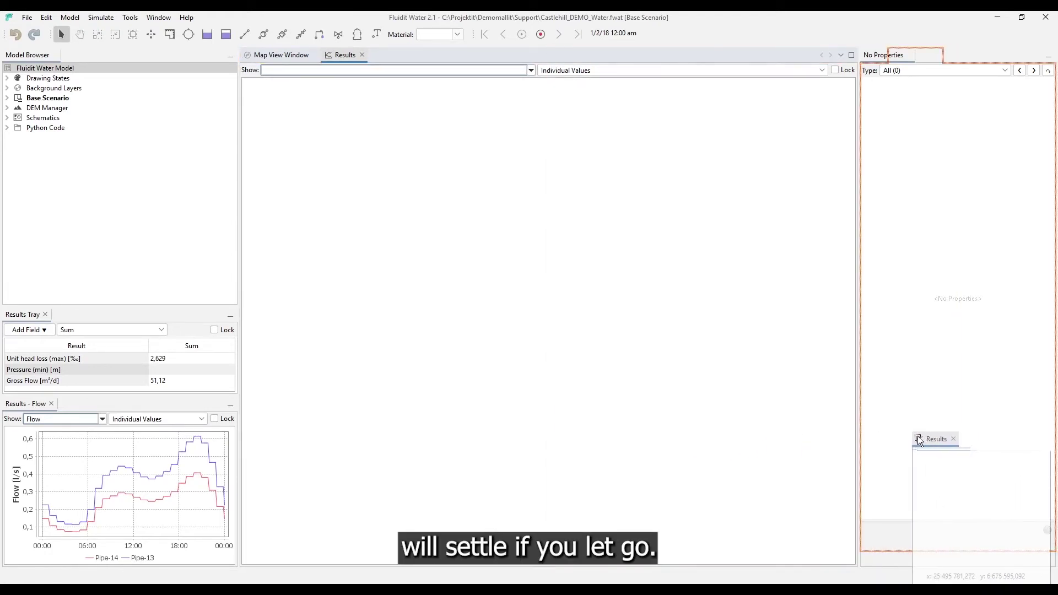
pyautogui.moveTo(918, 436); pyautogui.dragTo(917, 474)
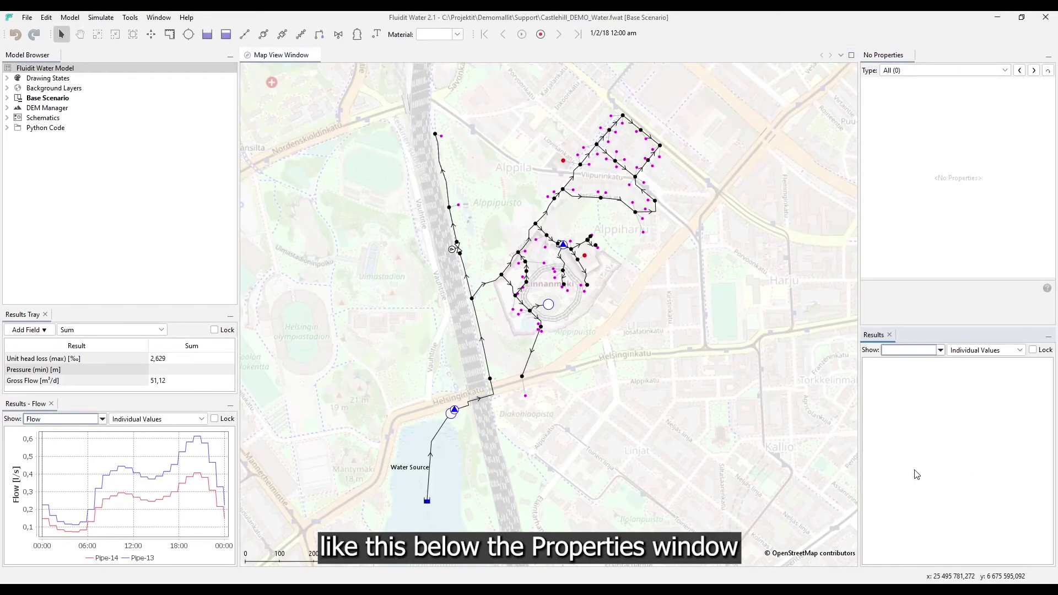
# Tab Results into the Properties dock, then redock it below and enlarge Pipe-14's properties.
pyautogui.moveTo(939, 326); pyautogui.dragTo(940, 366)
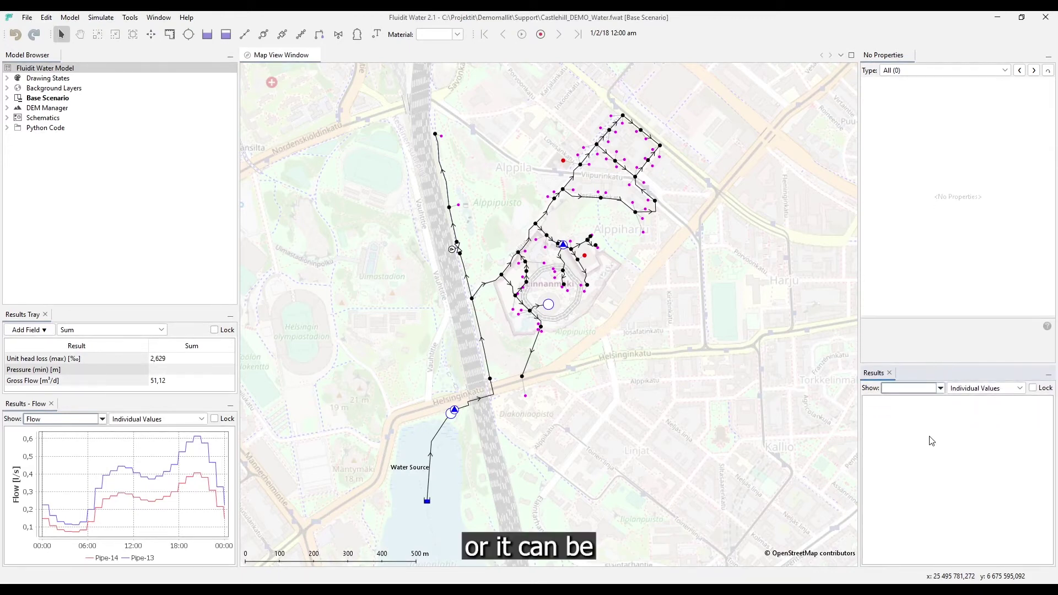
pyautogui.moveTo(874, 373); pyautogui.dragTo(887, 57)
pyautogui.click(926, 55)
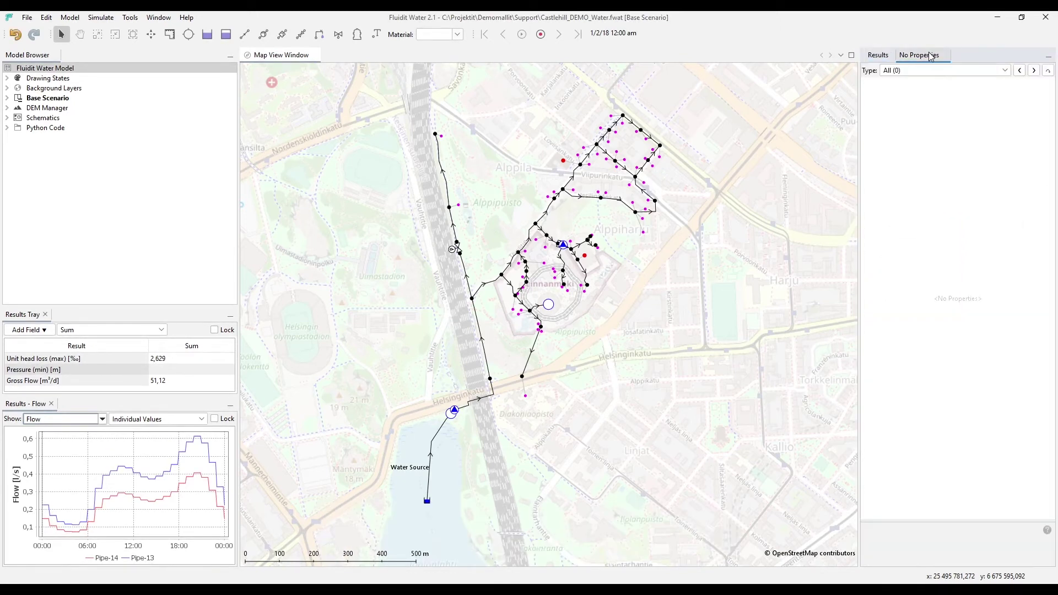
pyautogui.click(880, 55)
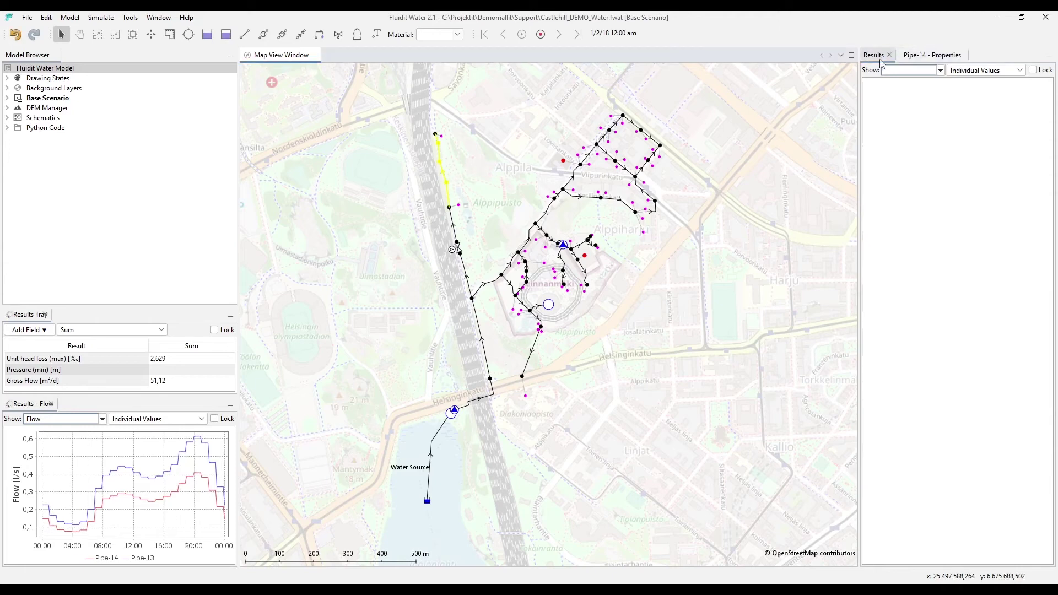
pyautogui.click(930, 58)
pyautogui.click(877, 59)
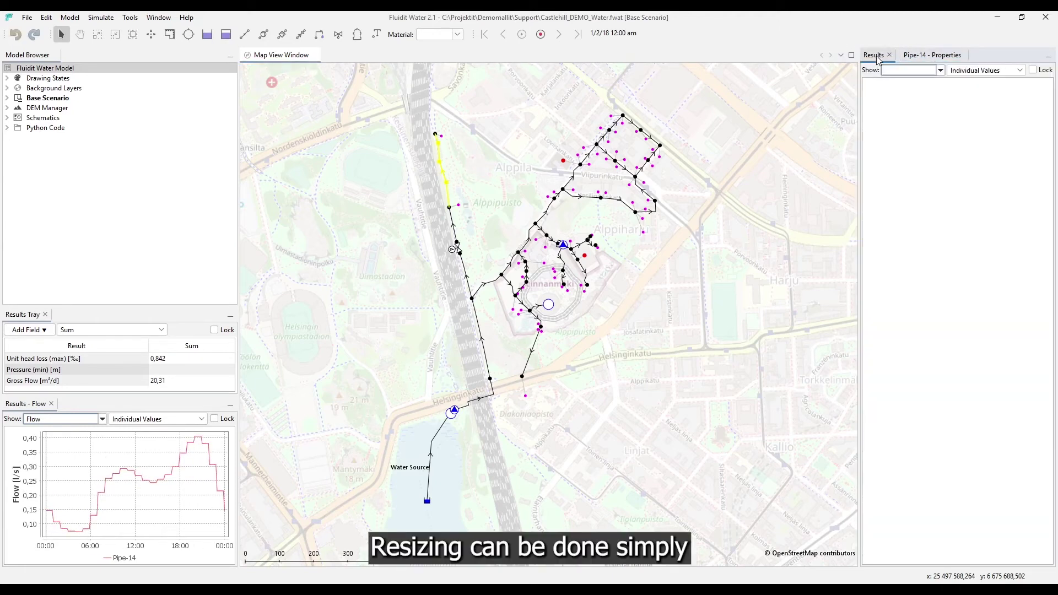
pyautogui.moveTo(878, 59); pyautogui.dragTo(929, 503)
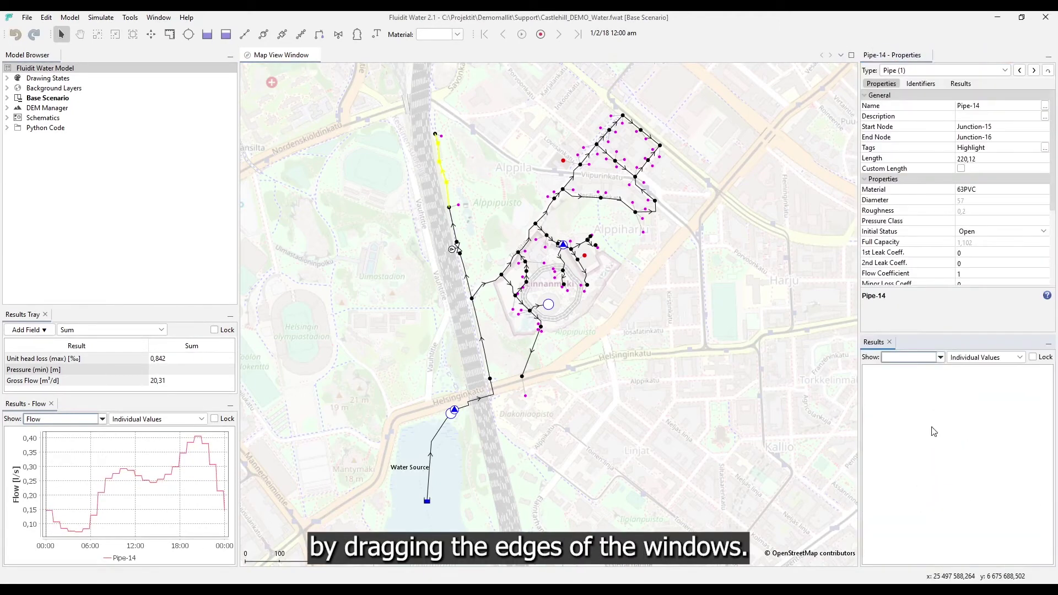
pyautogui.moveTo(938, 336); pyautogui.dragTo(943, 411)
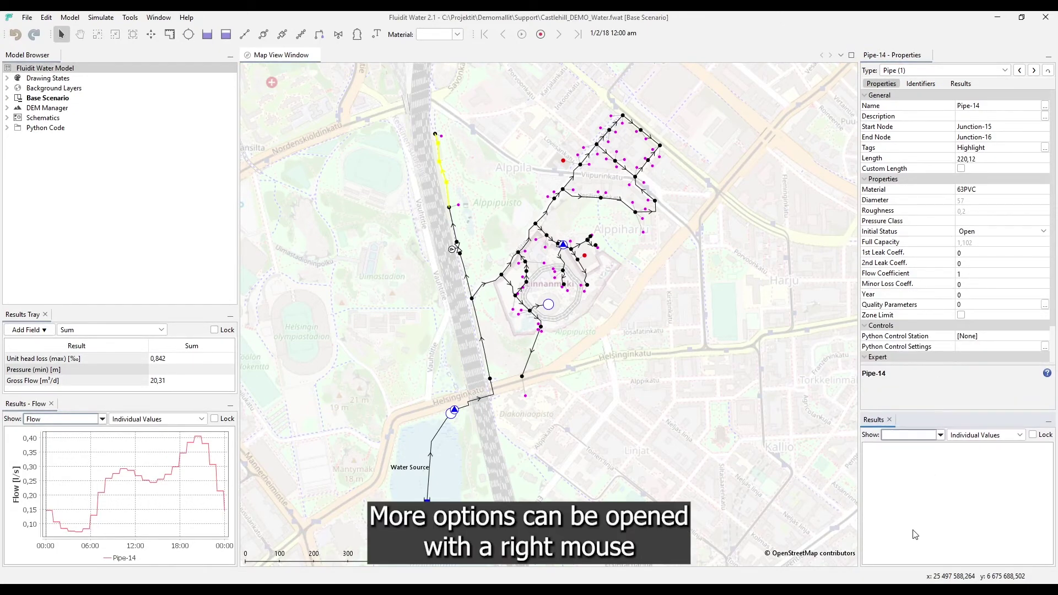
# Float the Results panel and move it off to the left edge.
pyautogui.rightClick(875, 423)
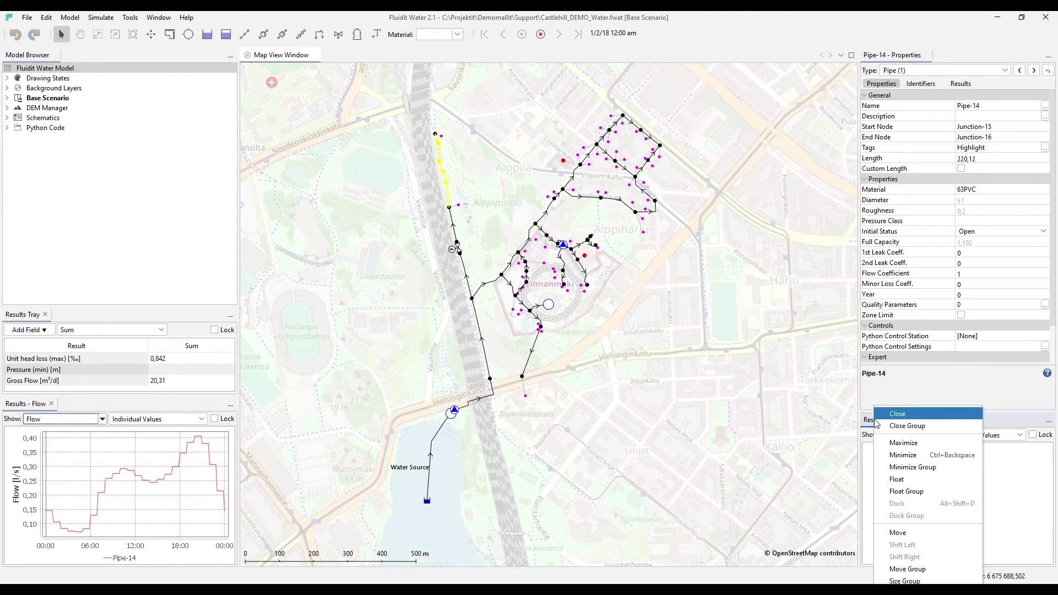
pyautogui.click(925, 485)
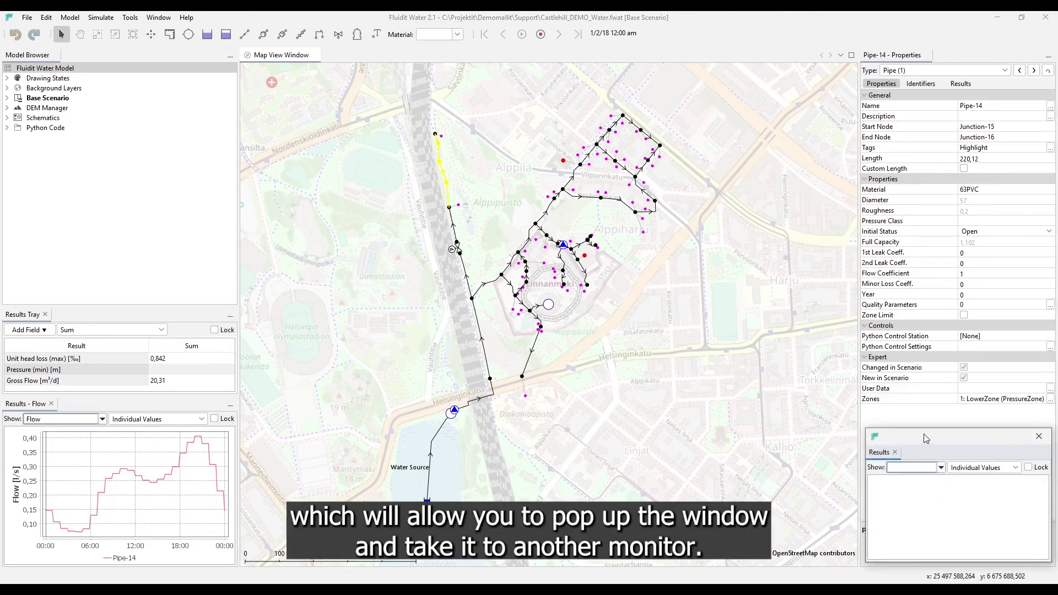
pyautogui.moveTo(923, 434); pyautogui.dragTo(0, 216)
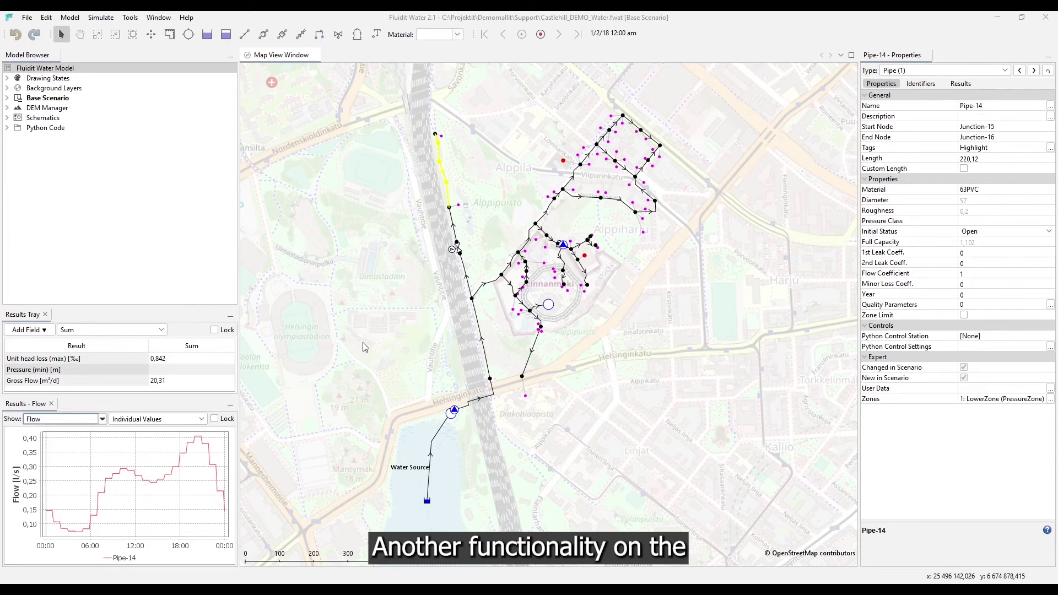
# Deselect Pipe-14, then maximize and restore the Map View Window.
pyautogui.click(336, 259)
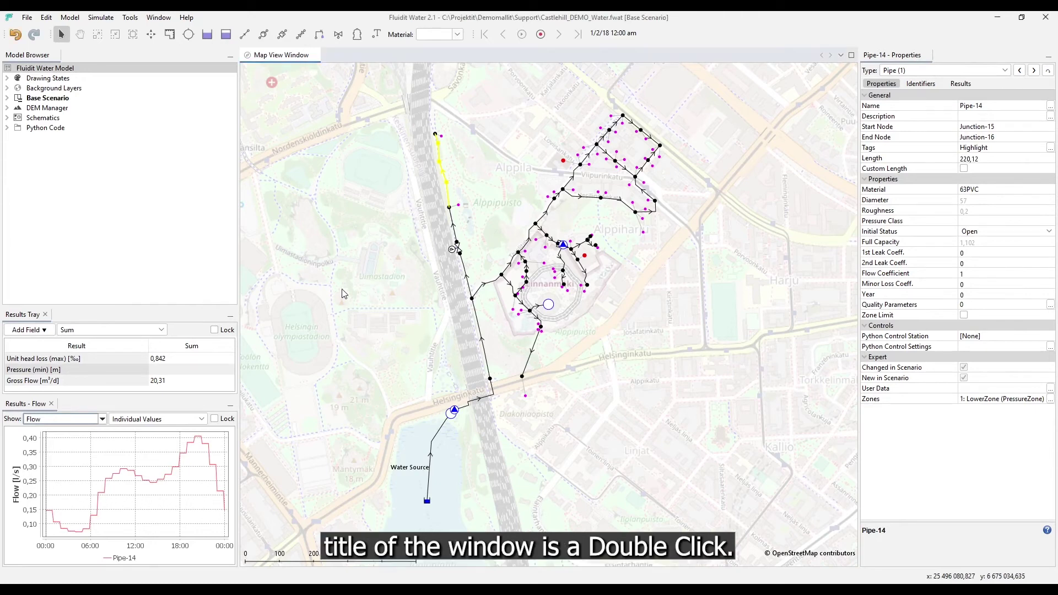
pyautogui.doubleClick(282, 55)
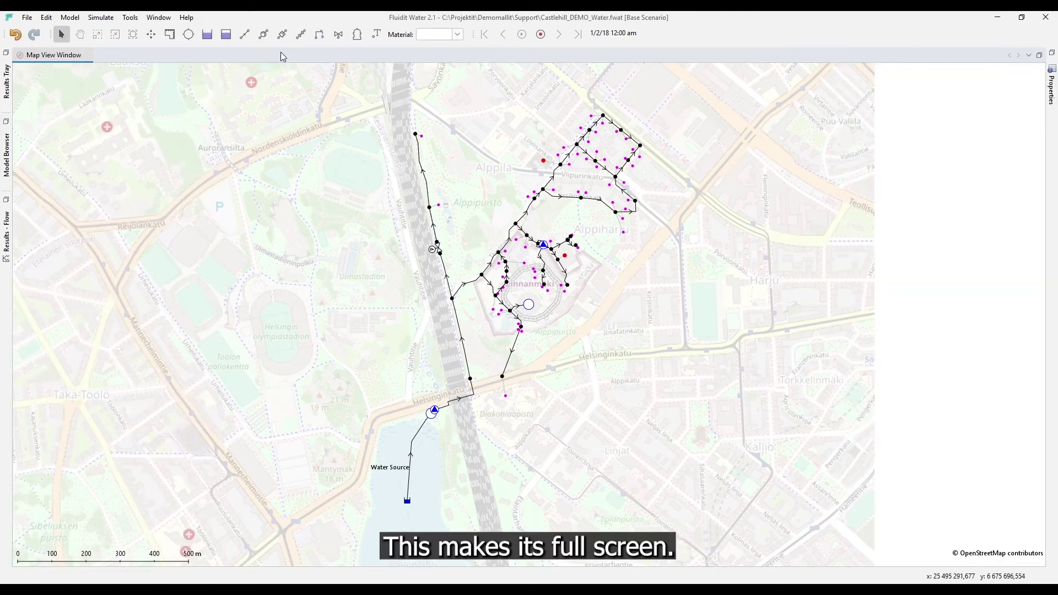
pyautogui.doubleClick(64, 57)
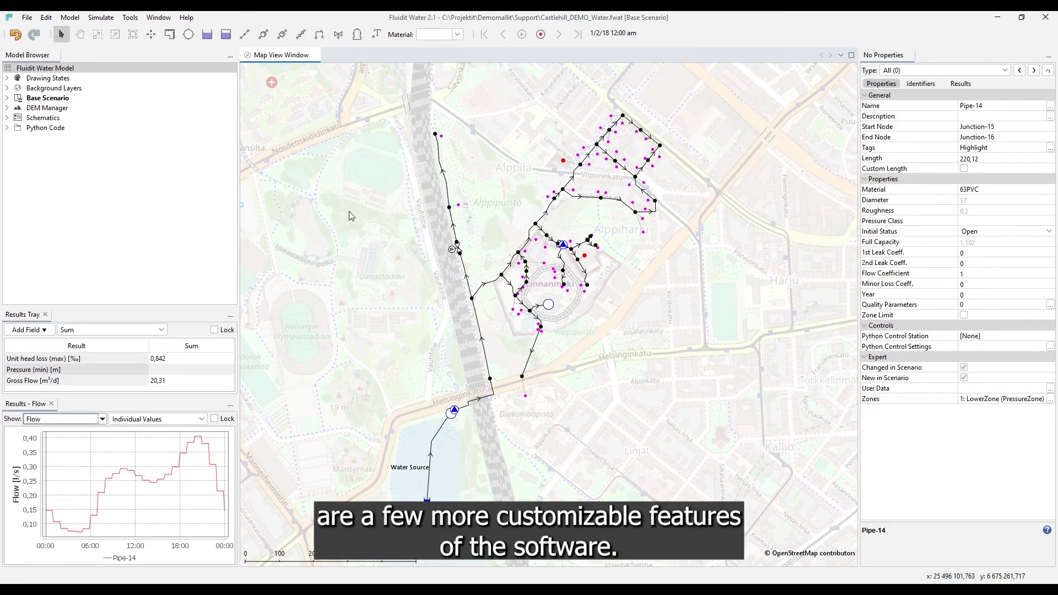
pyautogui.click(133, 20)
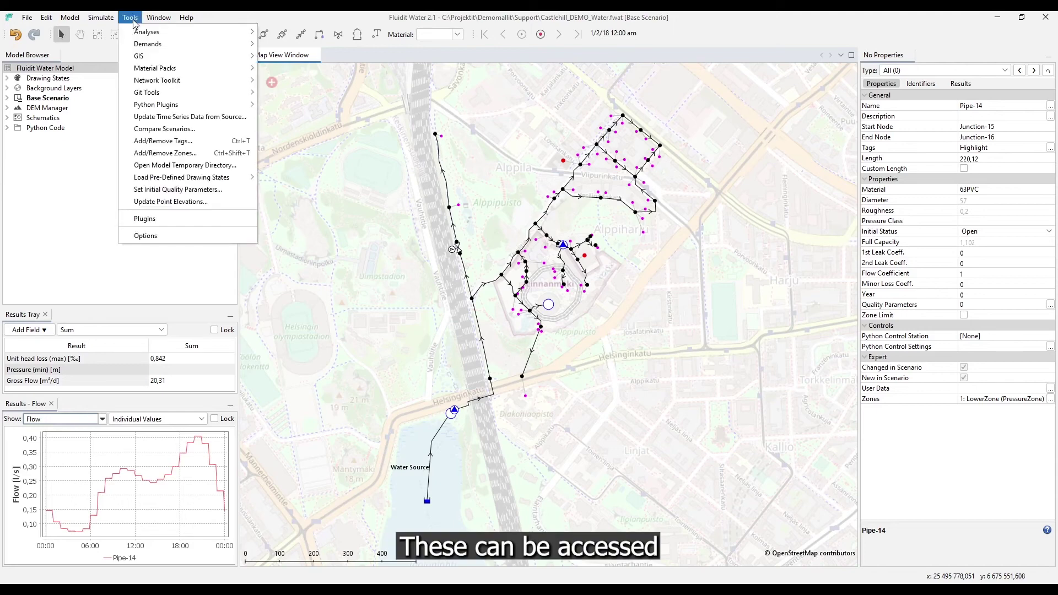
pyautogui.click(203, 235)
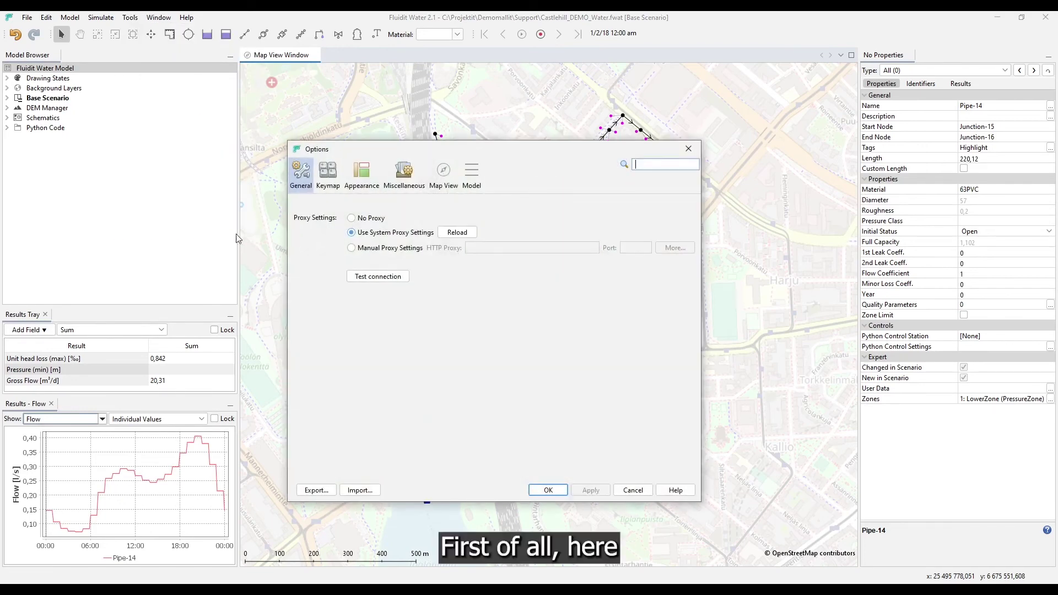
pyautogui.click(328, 177)
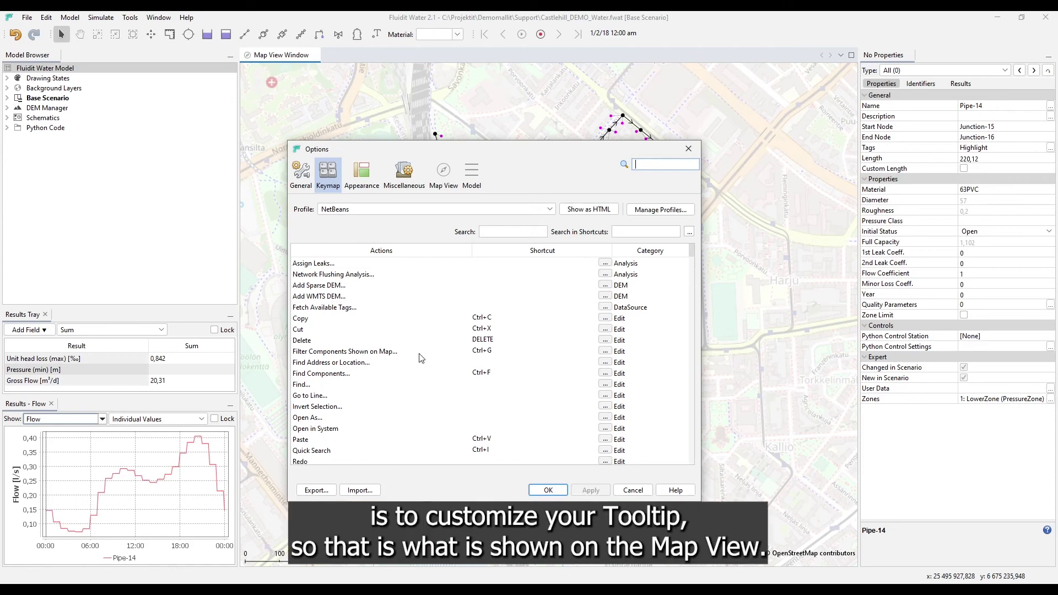
pyautogui.click(447, 175)
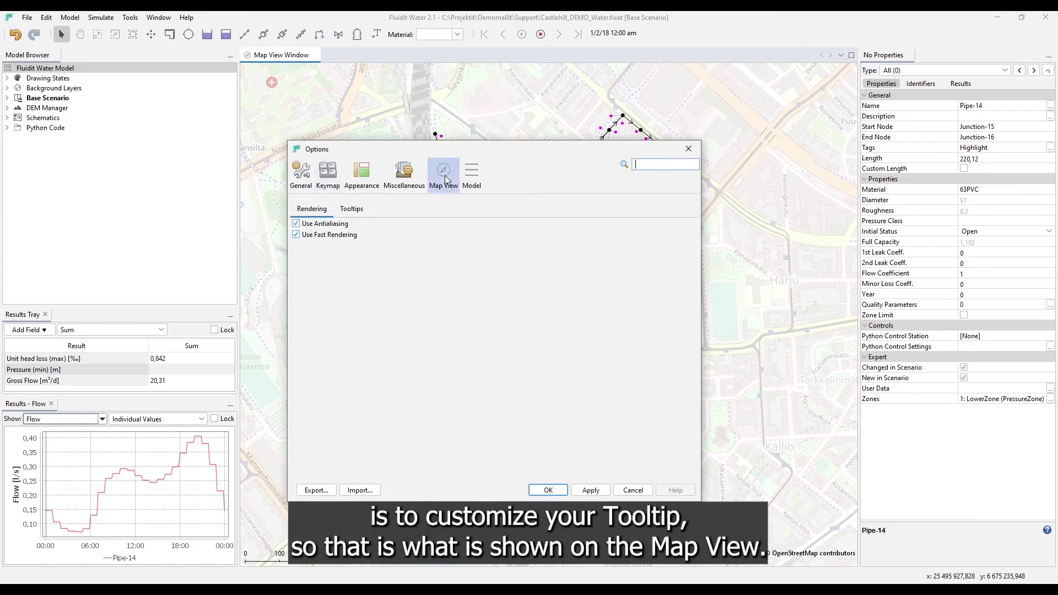
pyautogui.click(358, 209)
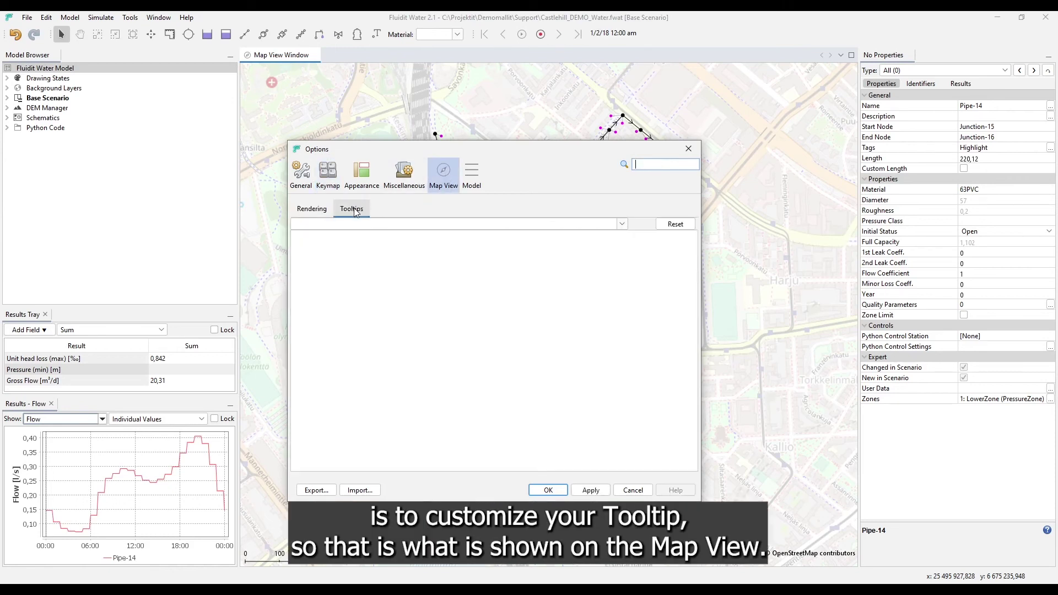
pyautogui.click(622, 225)
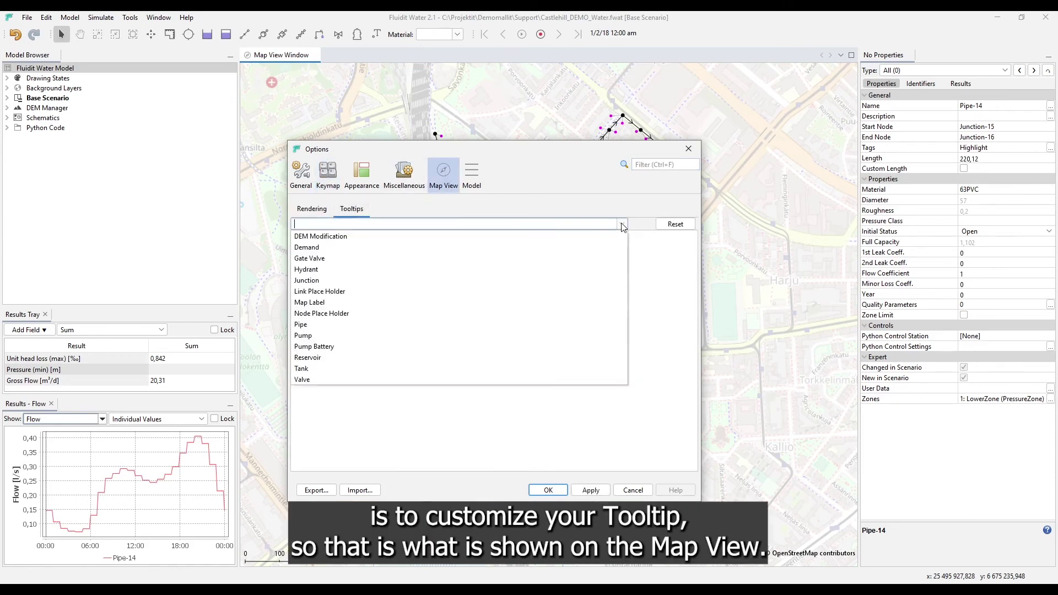
pyautogui.click(425, 325)
pyautogui.moveTo(515, 150); pyautogui.dragTo(302, 111)
pyautogui.click(618, 286)
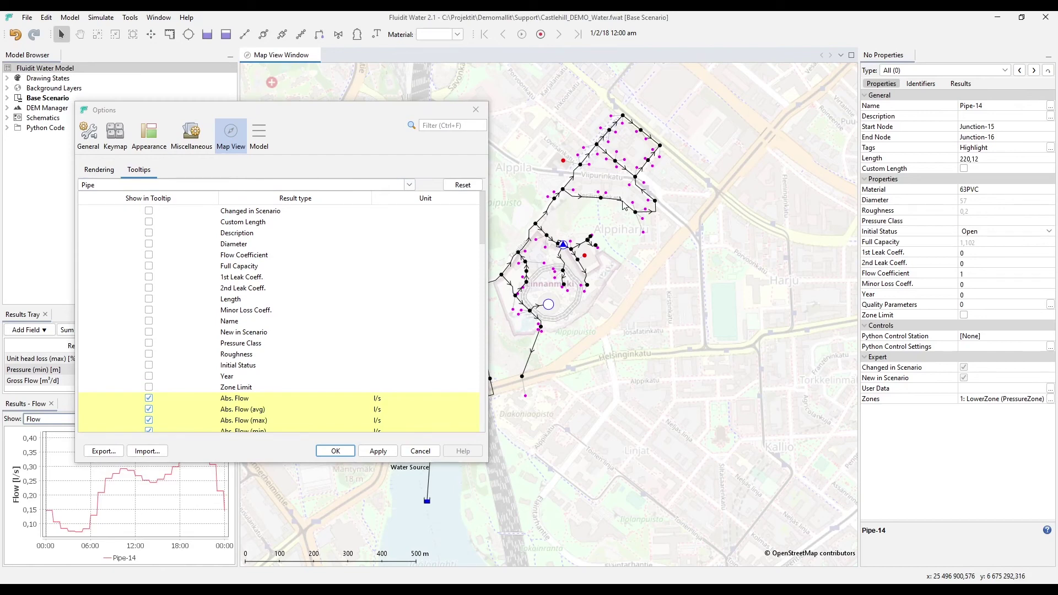
pyautogui.moveTo(624, 206)
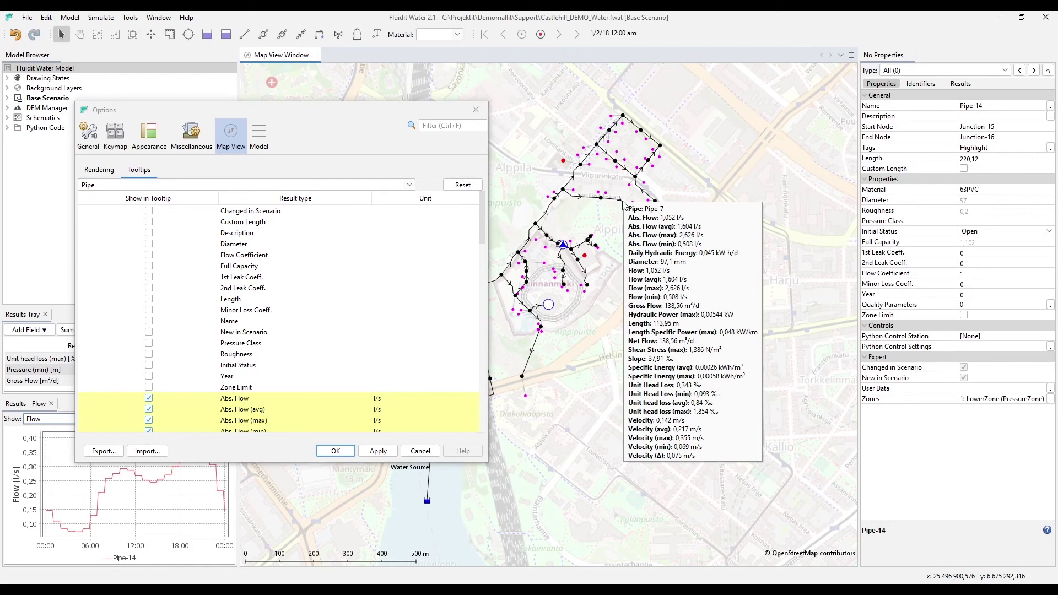
pyautogui.moveTo(302, 115); pyautogui.dragTo(534, 134)
pyautogui.click(379, 163)
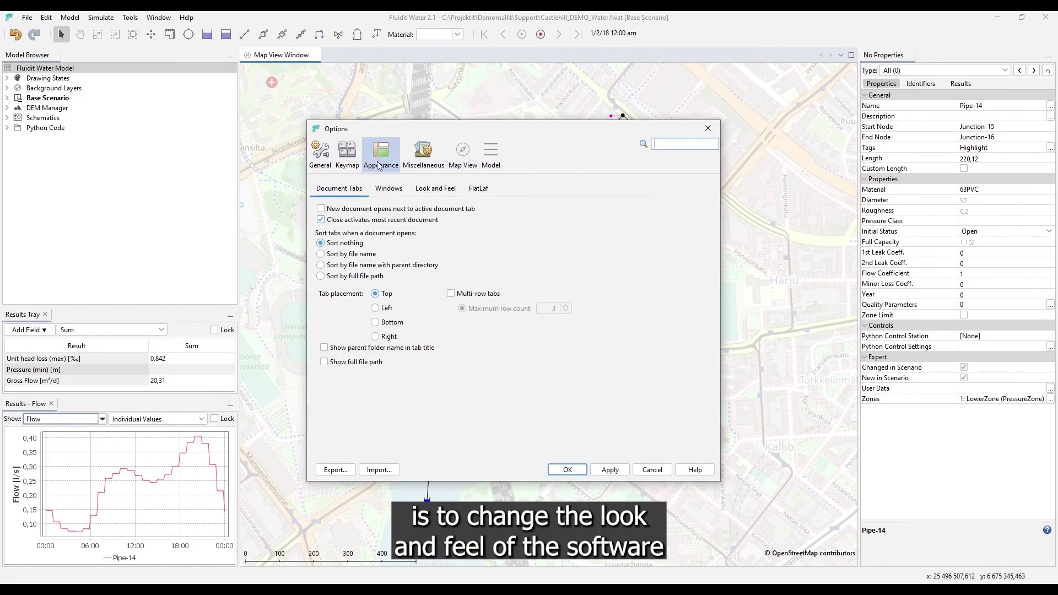
pyautogui.click(433, 190)
pyautogui.click(445, 210)
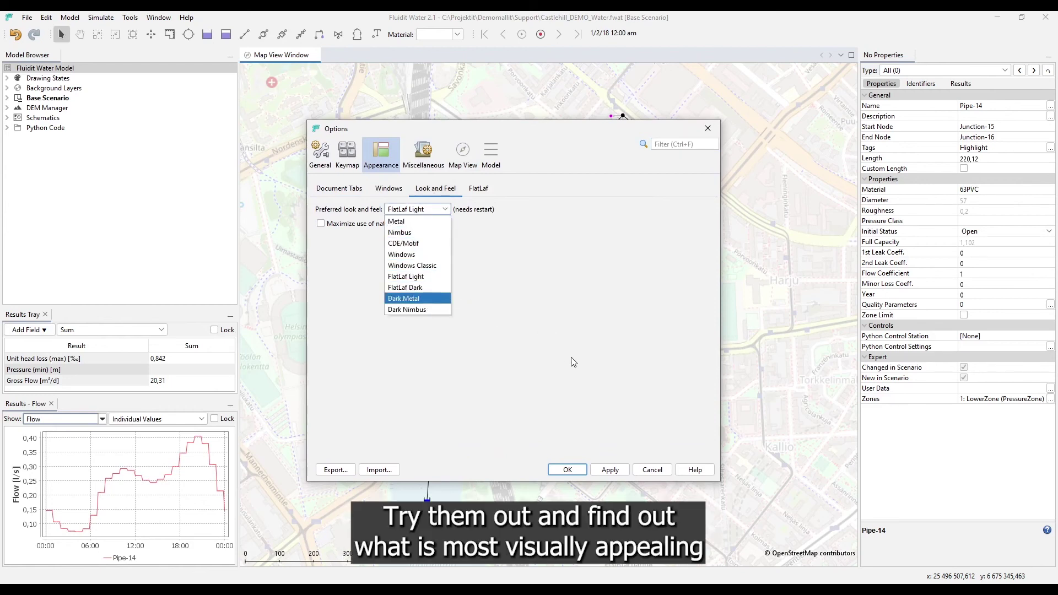
pyautogui.click(595, 380)
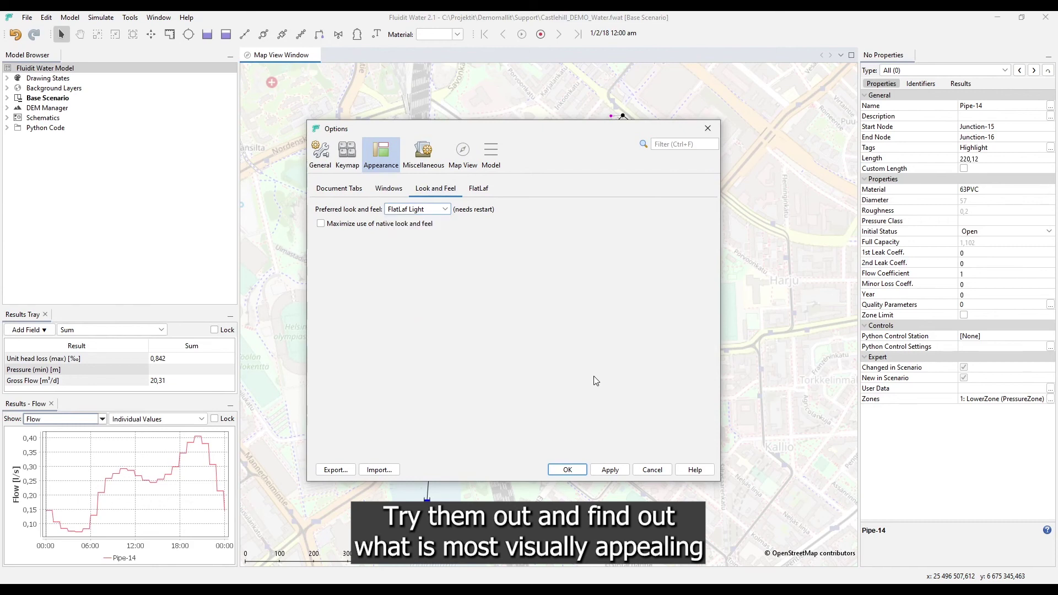
pyautogui.click(566, 470)
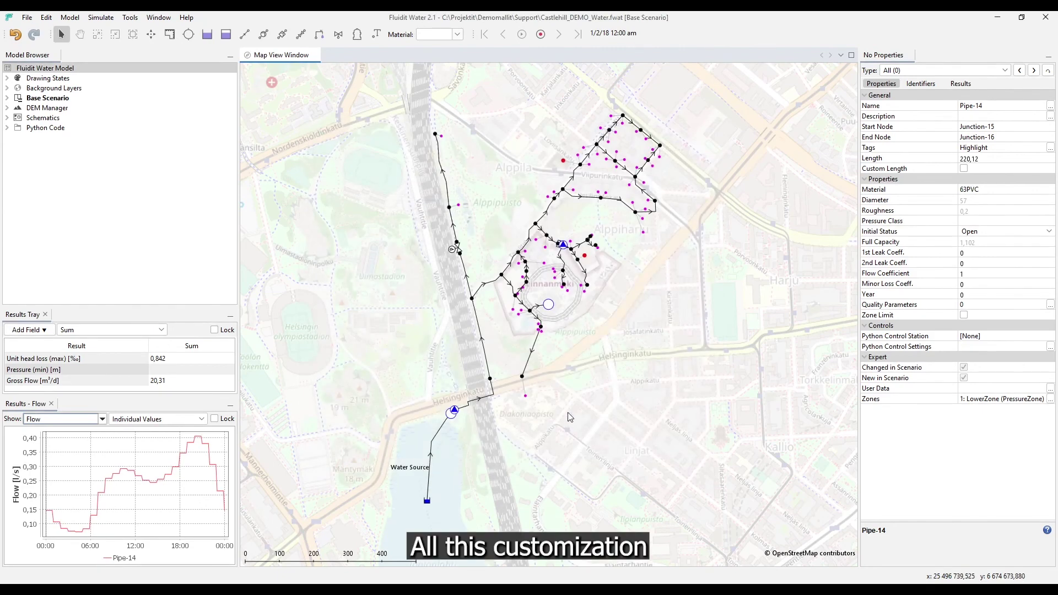